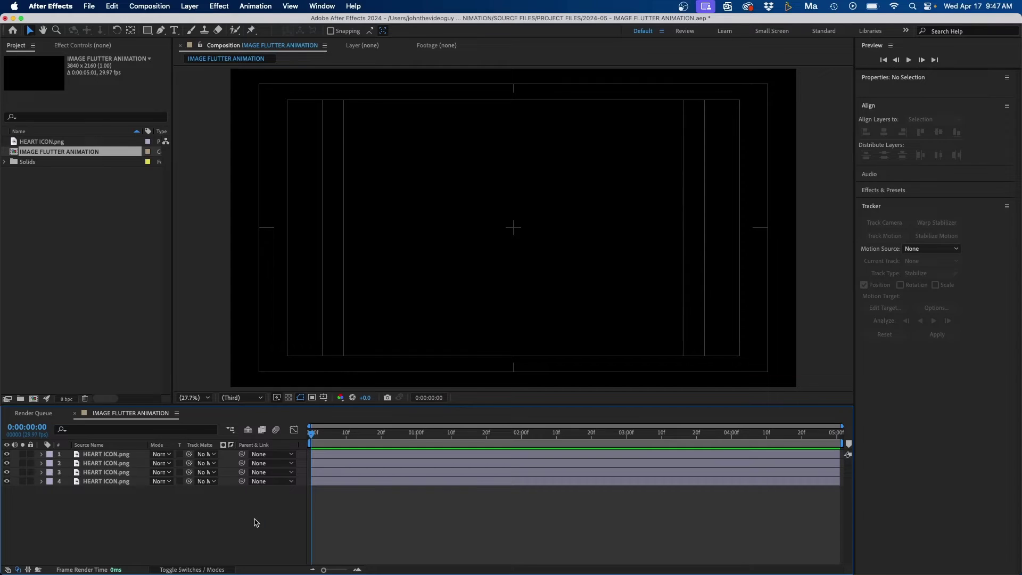
- Preview the finished flutter animation and scrub through the hearts' motion
{"action": "key", "text": "space"}
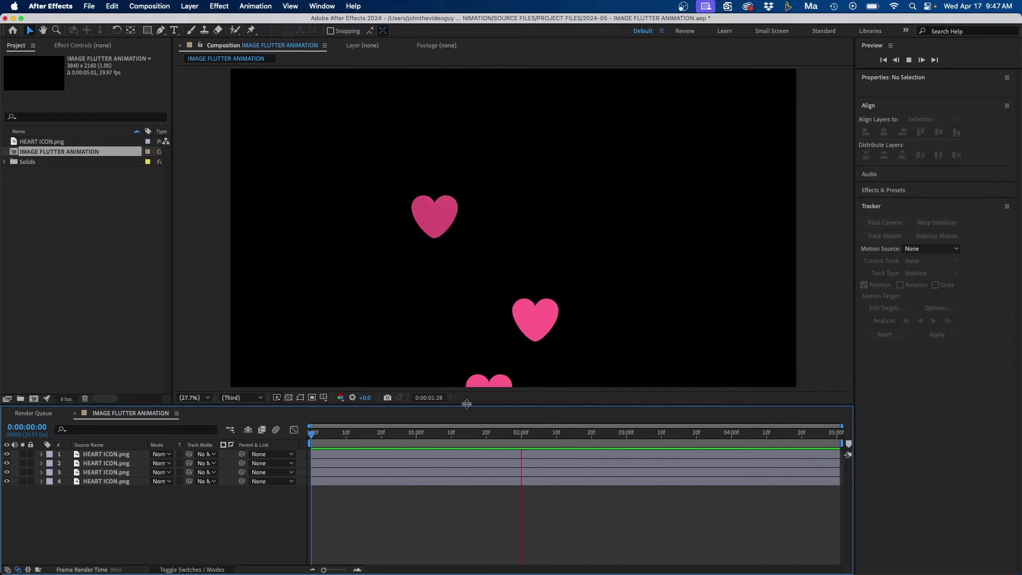
{"action": "left_click", "coordinate": [466, 432]}
{"action": "left_click_drag", "start_coordinate": [465, 432], "coordinate": [574, 452]}
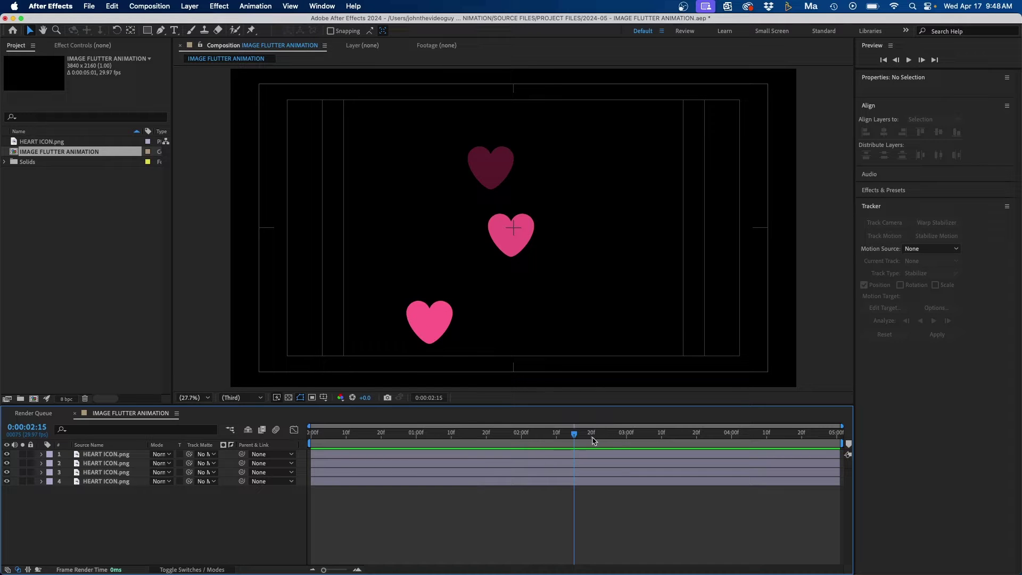
{"action": "left_click_drag", "start_coordinate": [576, 436], "coordinate": [310, 448]}
- Inspect the heart image footage and the composition around two seconds in
{"action": "double_click", "coordinate": [33, 142]}
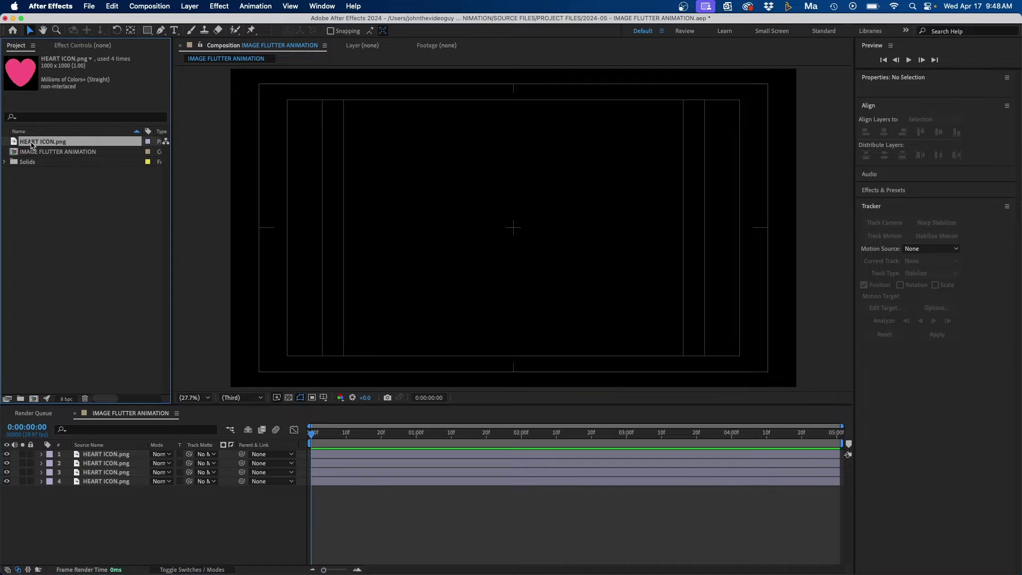
{"action": "left_click_drag", "start_coordinate": [321, 435], "coordinate": [187, 379]}
{"action": "left_click", "coordinate": [464, 46]}
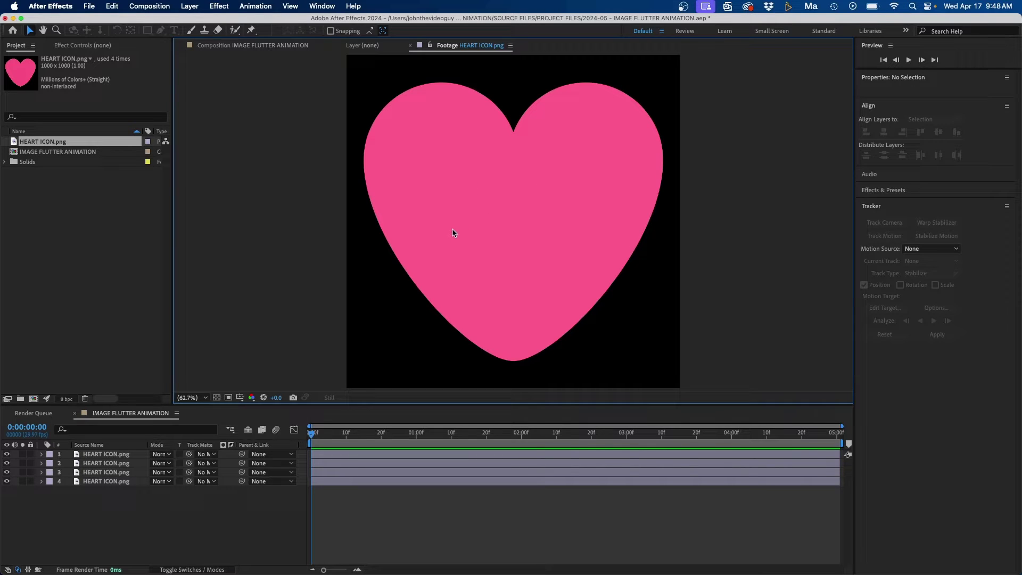
{"action": "left_click", "coordinate": [58, 234]}
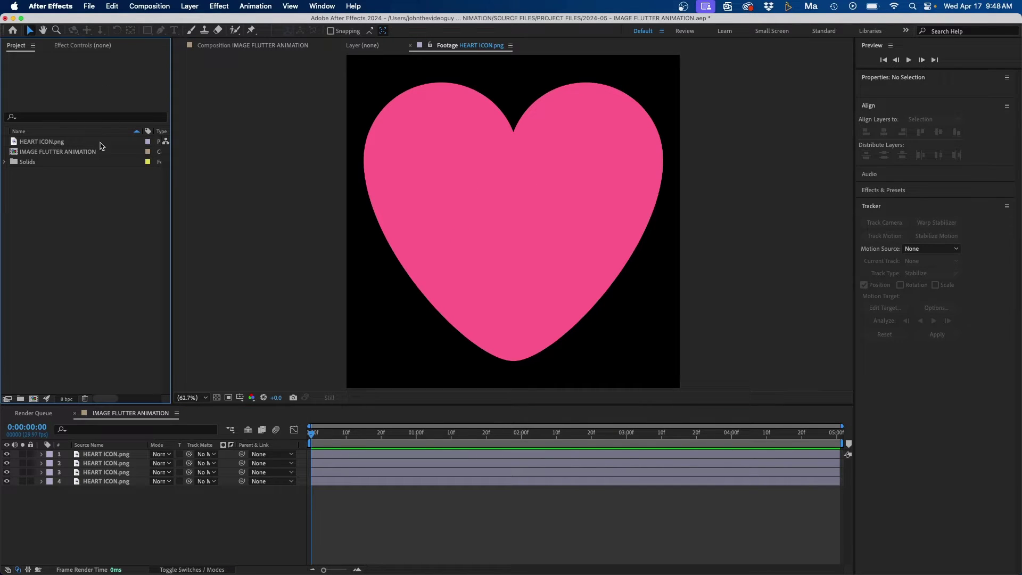
- Create a composition named HEART ANIMATION using the HD 1920x1080 29.97 fps preset
{"action": "left_click", "coordinate": [144, 8]}
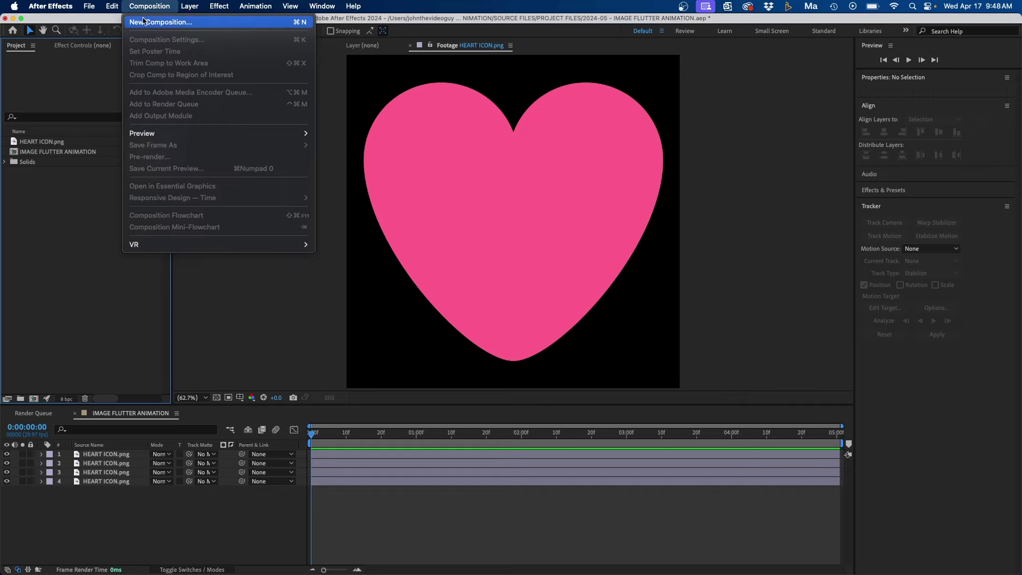
{"action": "left_click", "coordinate": [159, 20]}
{"action": "left_click_drag", "start_coordinate": [307, 185], "coordinate": [458, 157]}
{"action": "type", "text": "HEART ANIMATION"}
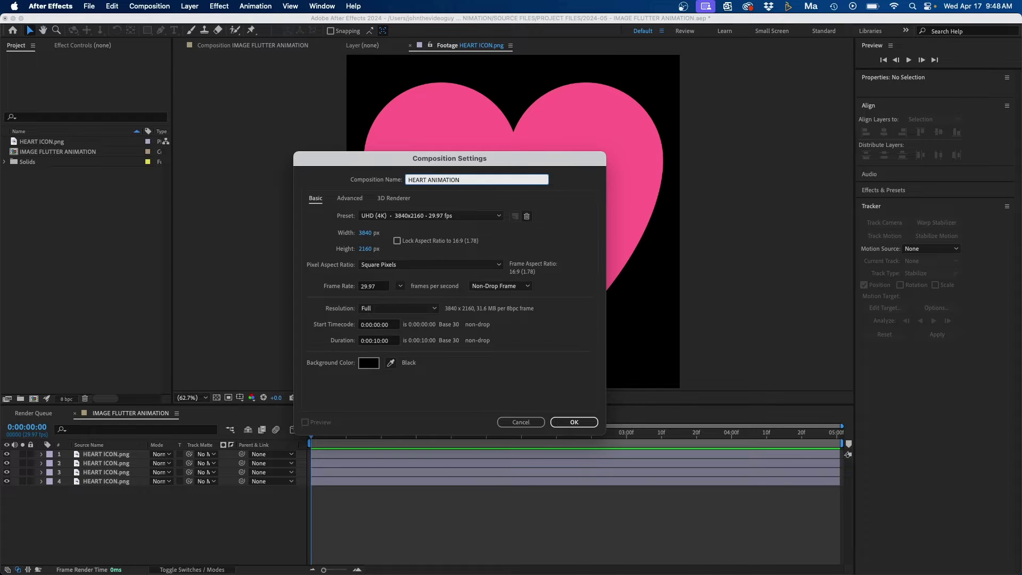
{"action": "left_click", "coordinate": [398, 215]}
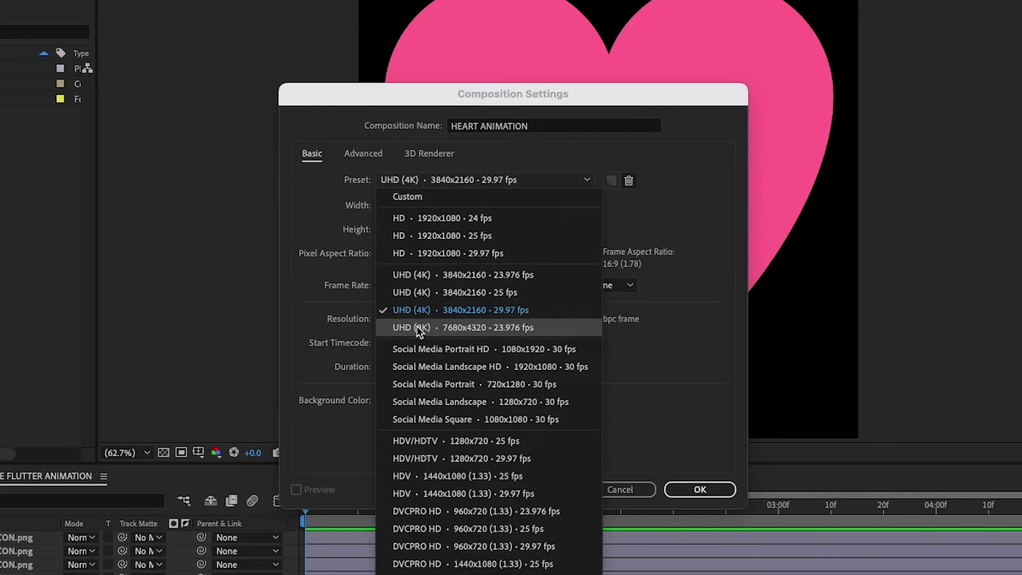
{"action": "left_click", "coordinate": [442, 254]}
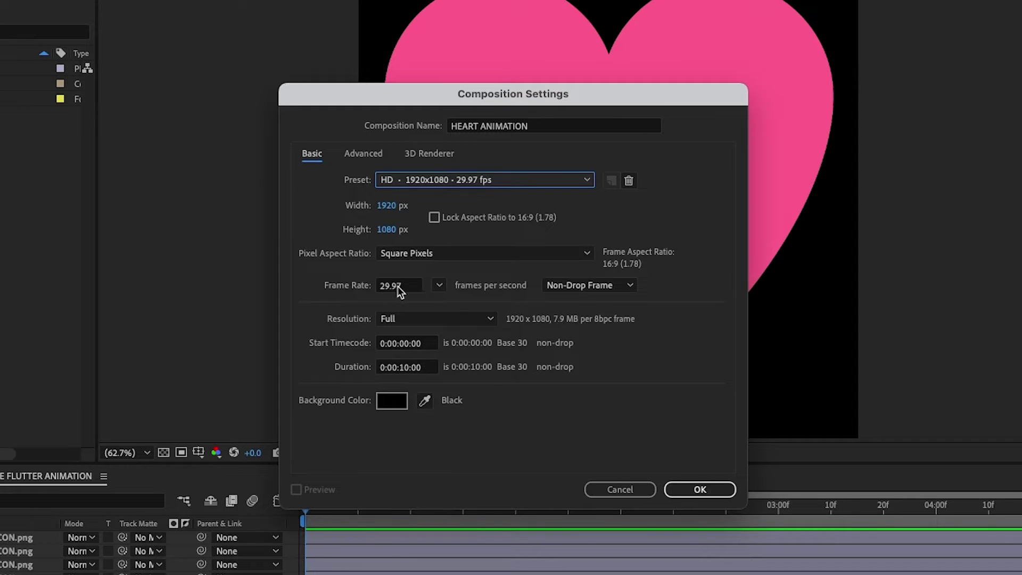
{"action": "left_click", "coordinate": [706, 489]}
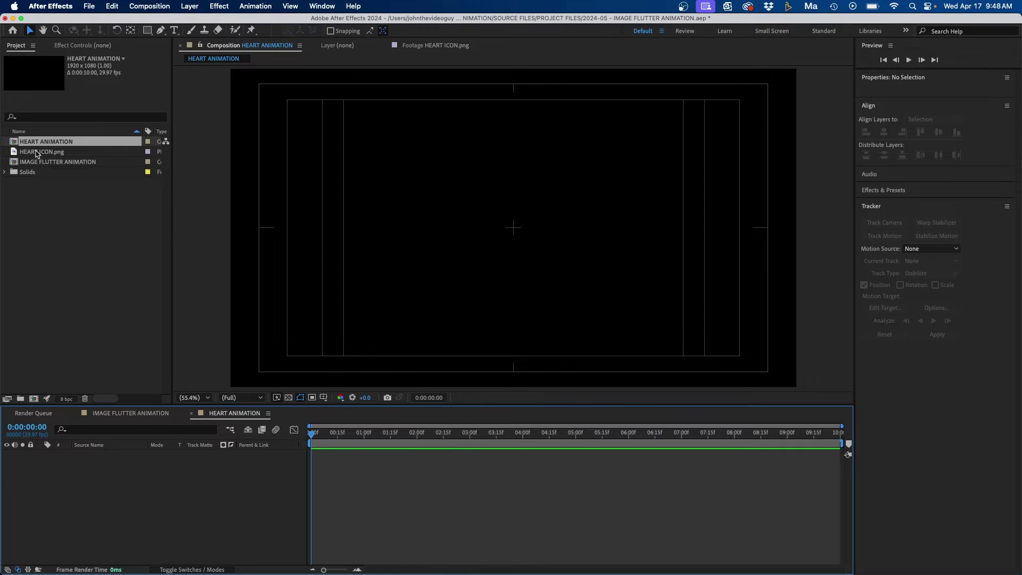
- Add HEART ICON.png to the HEART ANIMATION timeline and scale it down to 22%
{"action": "left_click_drag", "start_coordinate": [37, 153], "coordinate": [143, 499]}
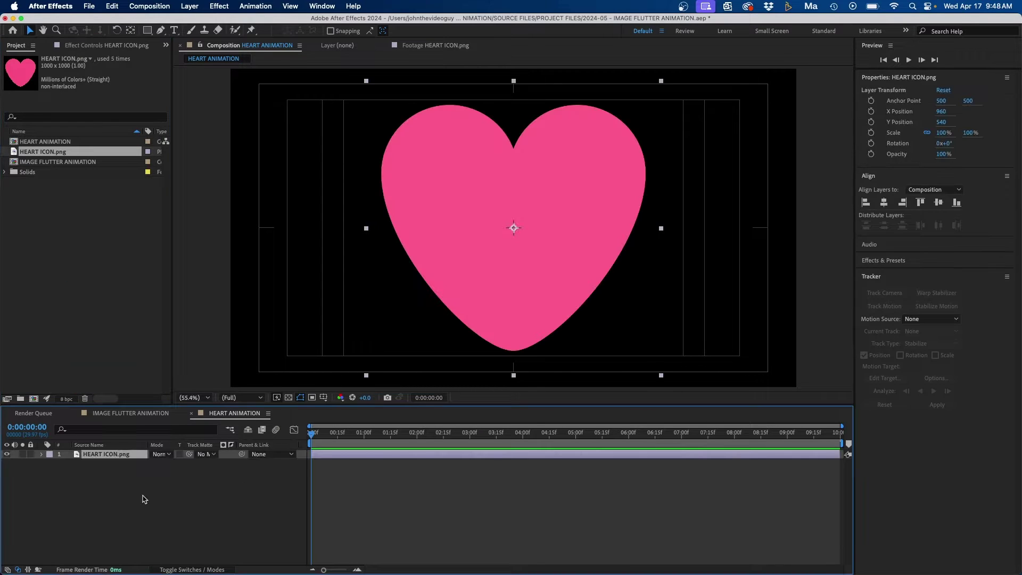
{"action": "key", "text": "s"}
{"action": "left_click_drag", "start_coordinate": [166, 463], "coordinate": [129, 469]}
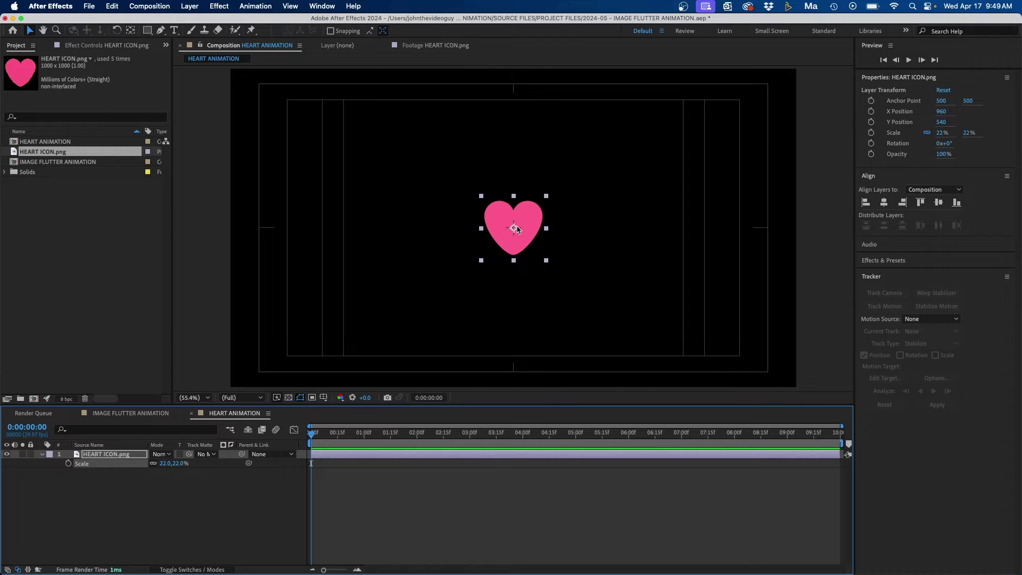
{"action": "left_click", "coordinate": [467, 266]}
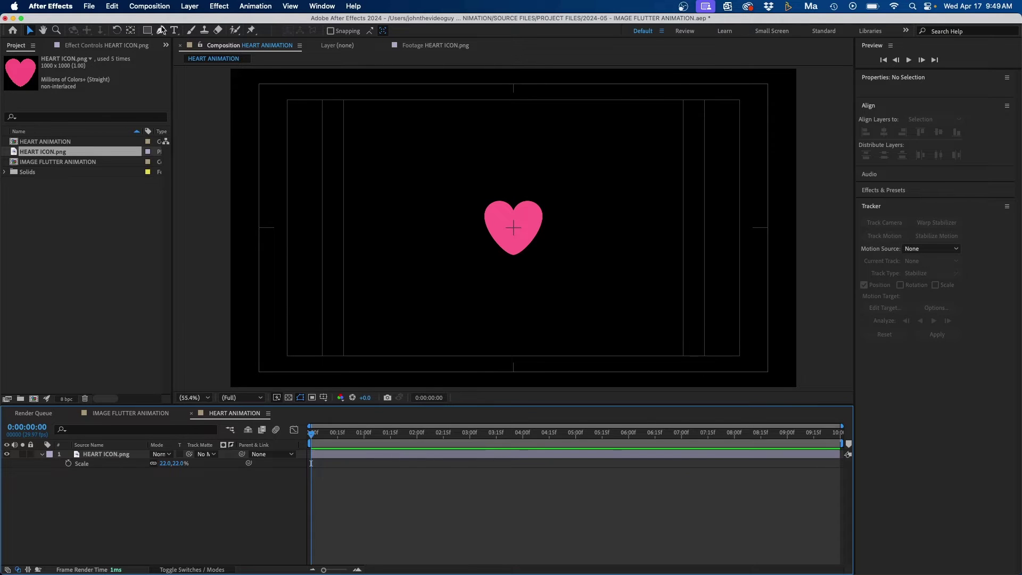
- Switch to the Pen tool with both fill and stroke set to None
{"action": "left_click", "coordinate": [161, 30]}
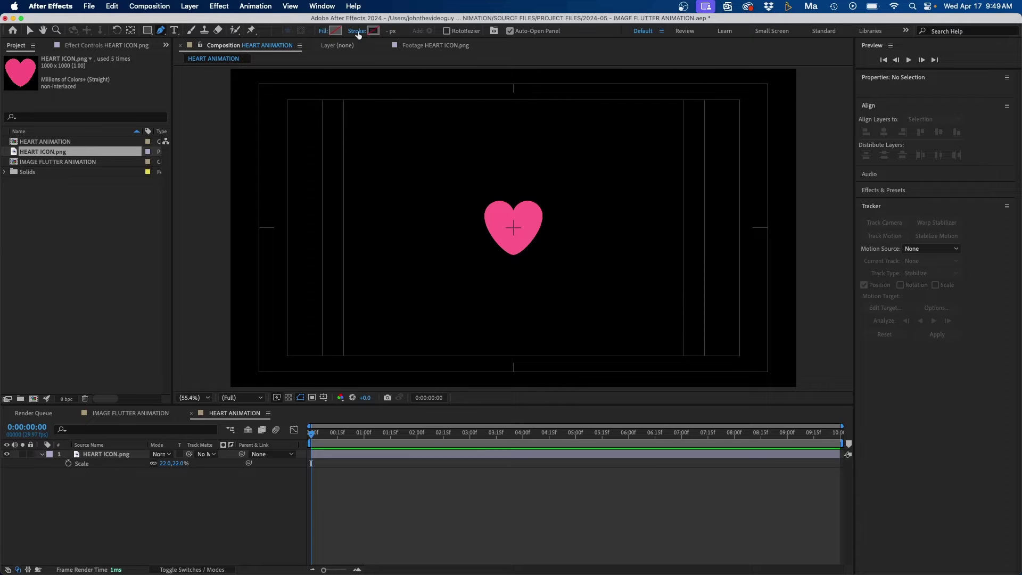
{"action": "left_click", "coordinate": [324, 31]}
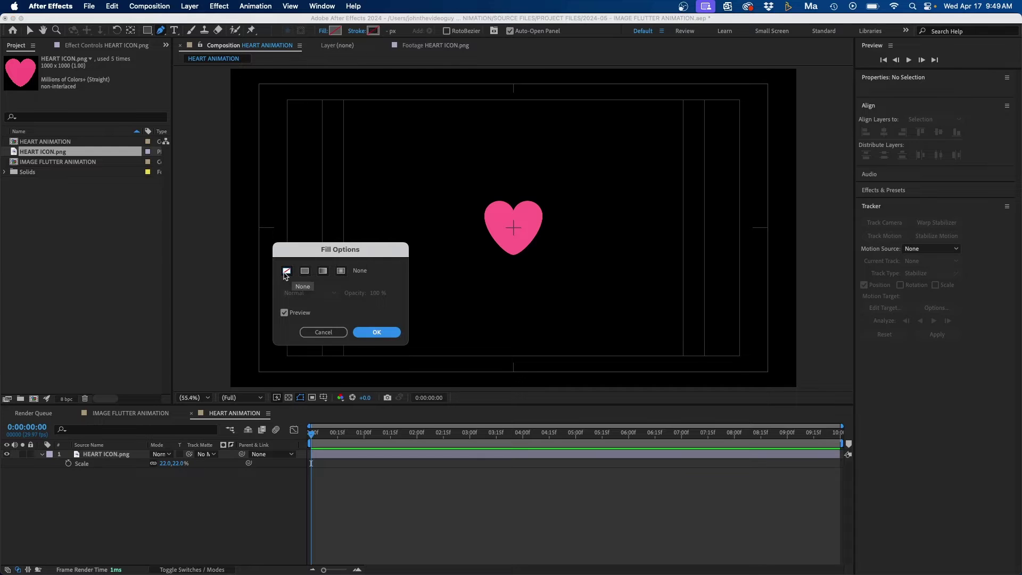
{"action": "left_click", "coordinate": [375, 333]}
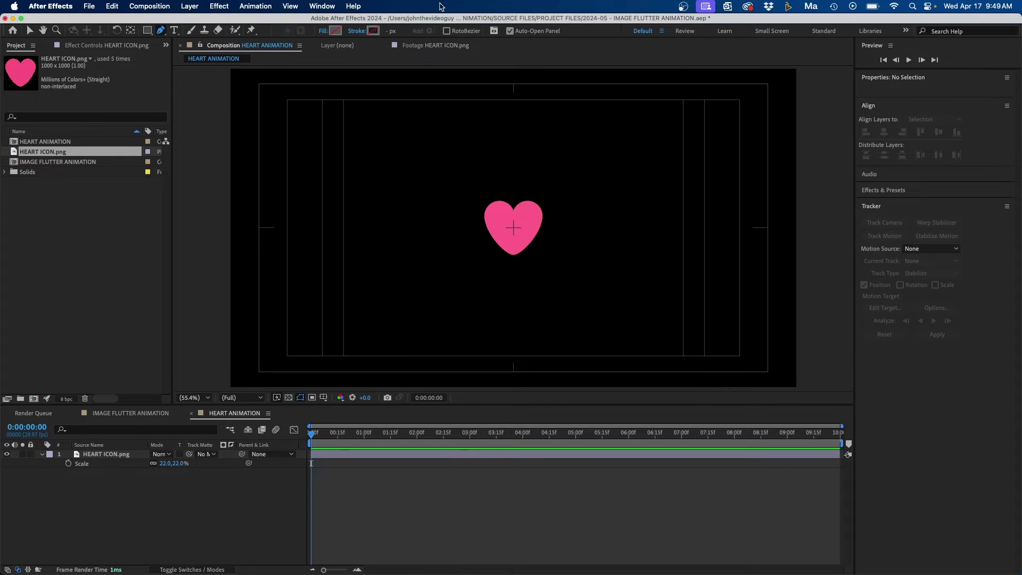
{"action": "left_click", "coordinate": [354, 31]}
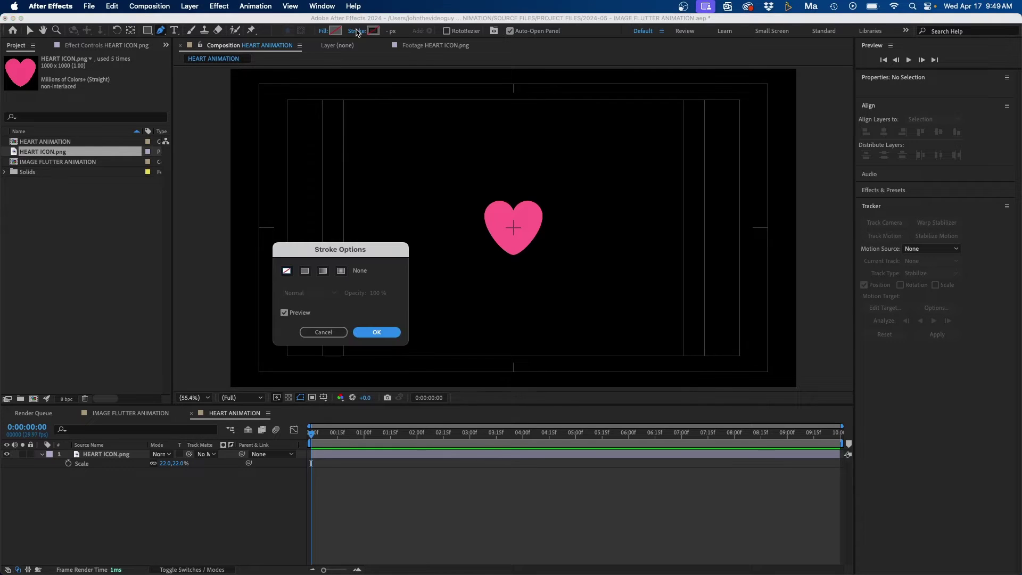
{"action": "left_click", "coordinate": [376, 331]}
- Zoom the viewer to 33.3% and place the path's first point below the frame
{"action": "left_click", "coordinate": [192, 398]}
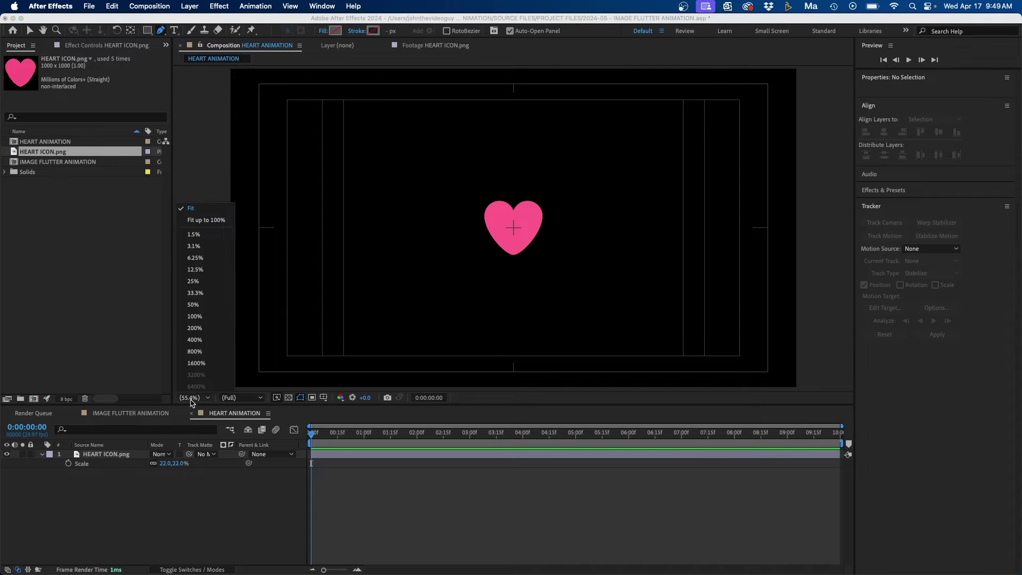
{"action": "left_click", "coordinate": [208, 293]}
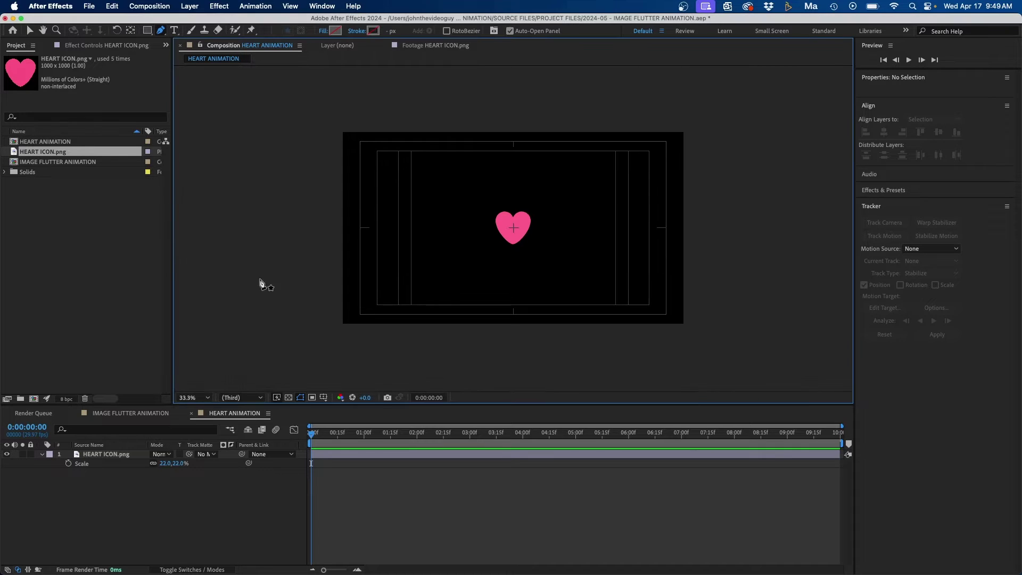
{"action": "left_click", "coordinate": [458, 351]}
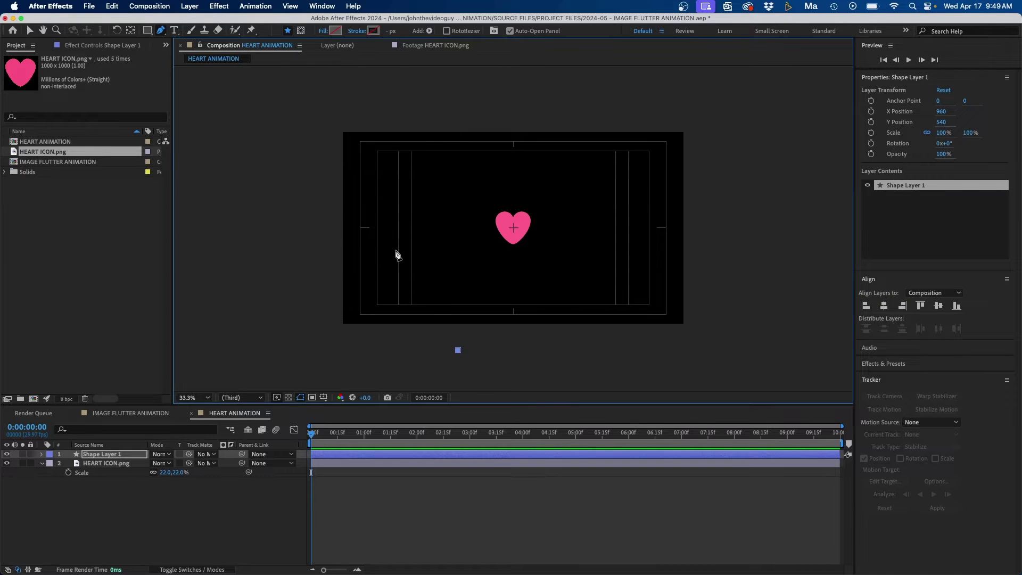
- Add curved points left of the heart and above the frame top, then smooth their handles
{"action": "left_click_drag", "start_coordinate": [395, 251], "coordinate": [395, 179]}
{"action": "left_click_drag", "start_coordinate": [477, 130], "coordinate": [478, 40]}
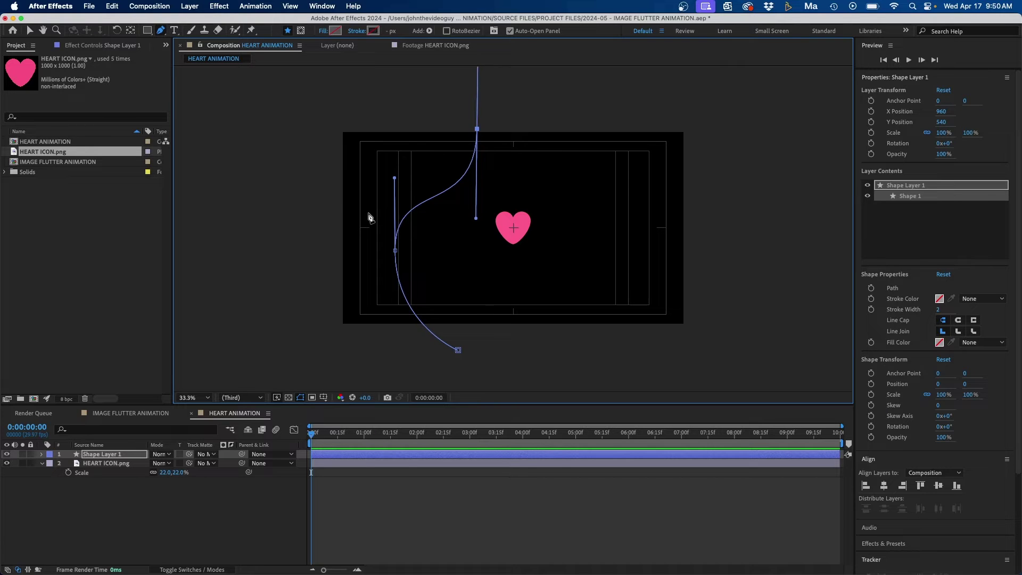
{"action": "left_click_drag", "start_coordinate": [396, 251], "coordinate": [402, 266]}
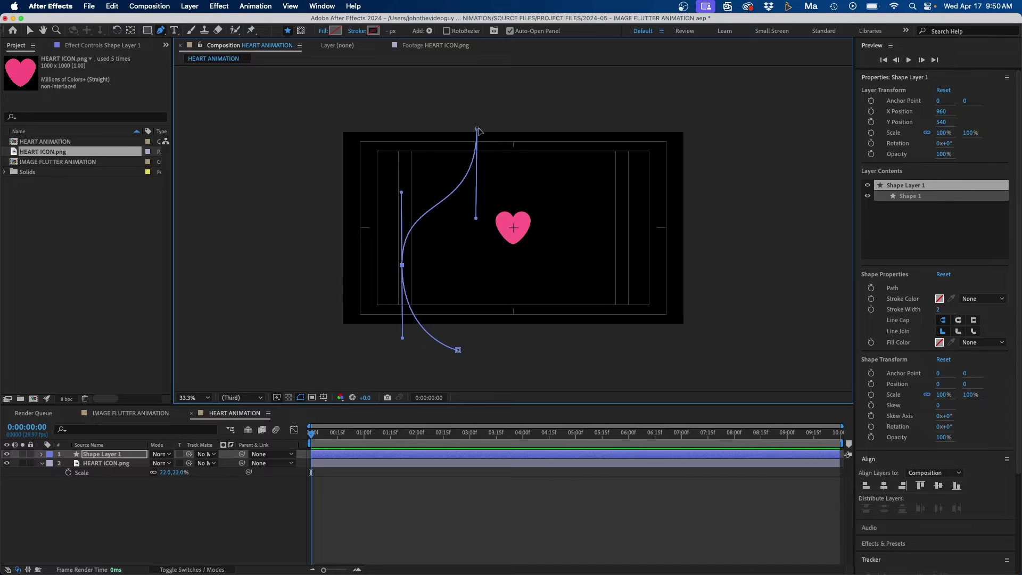
{"action": "left_click_drag", "start_coordinate": [478, 130], "coordinate": [474, 117]}
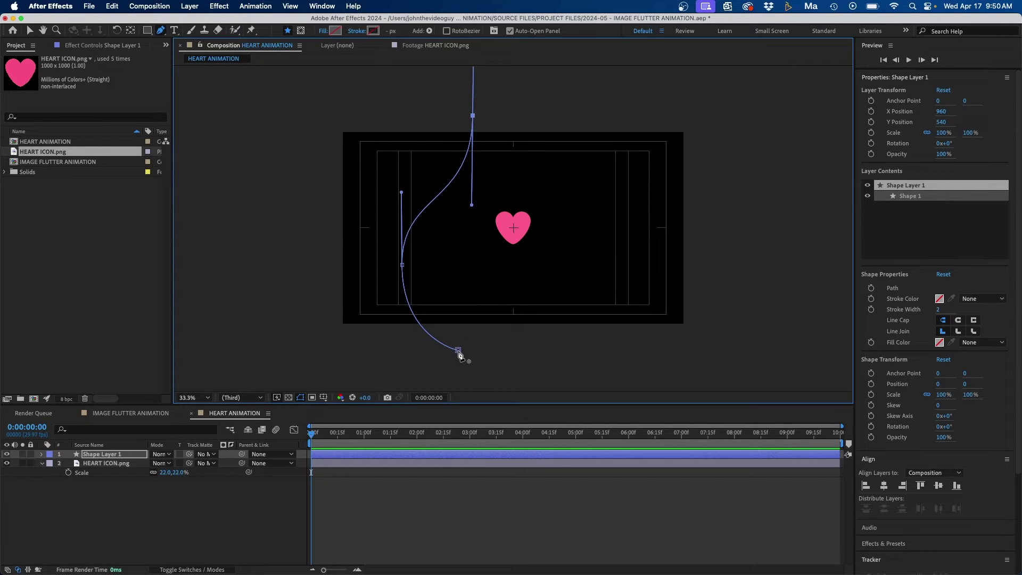
{"action": "double_click", "coordinate": [406, 307]}
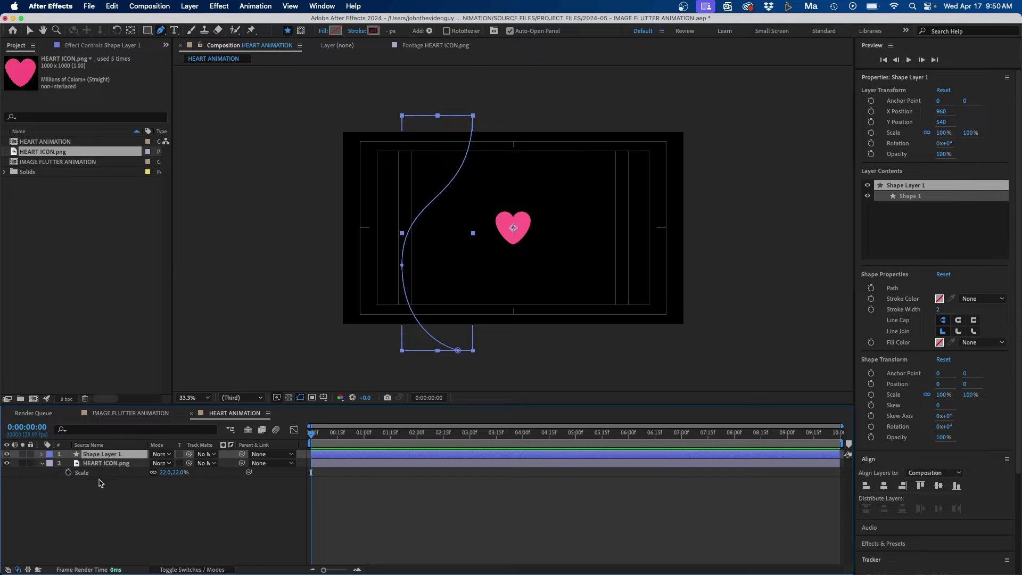
- Expand Shape Layer 1 > Contents > Shape 1 > Path 1 and select its Path property
{"action": "left_click", "coordinate": [42, 455]}
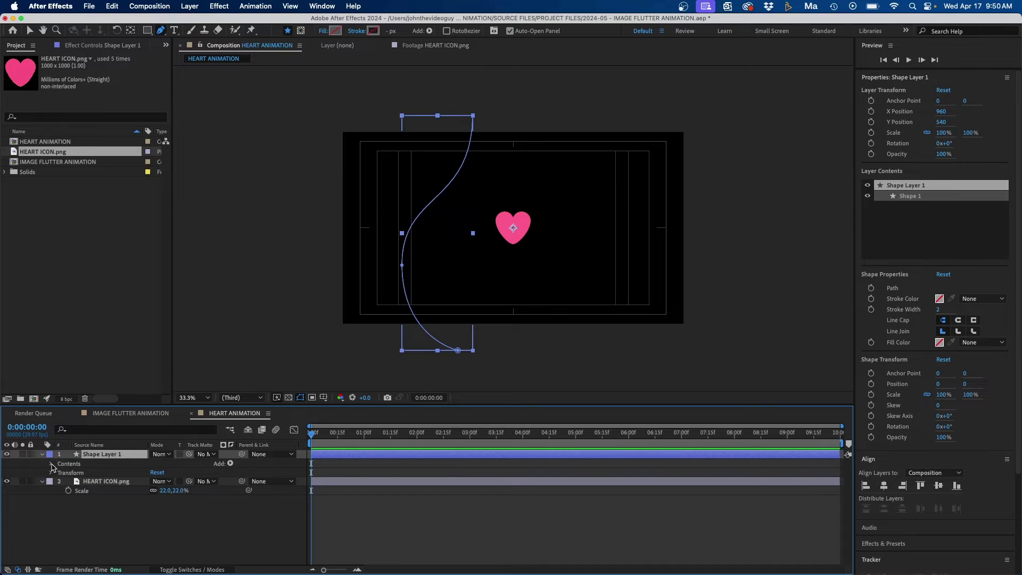
{"action": "left_click", "coordinate": [51, 464]}
{"action": "left_click", "coordinate": [61, 474]}
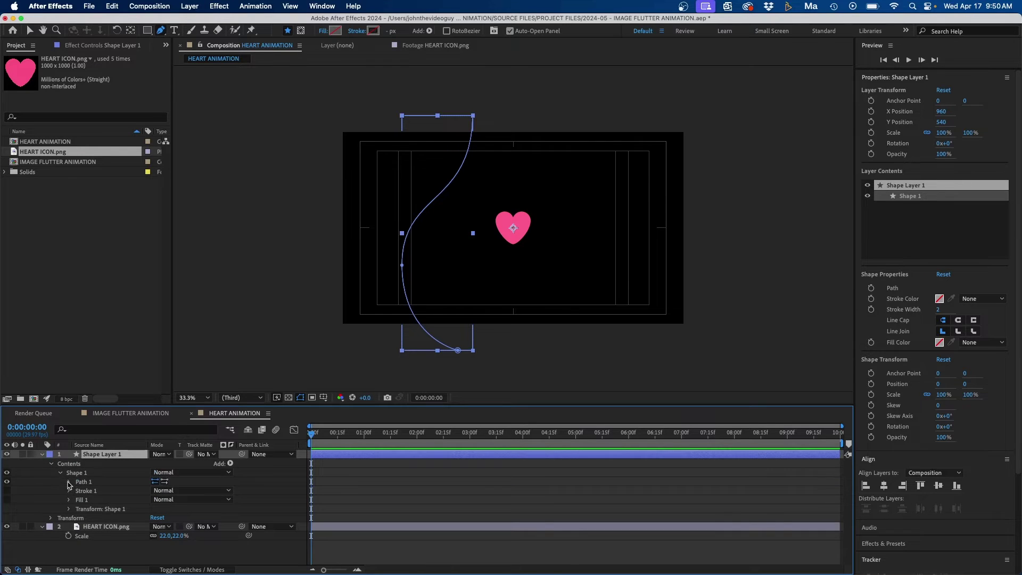
{"action": "left_click", "coordinate": [69, 482]}
{"action": "left_click", "coordinate": [103, 491]}
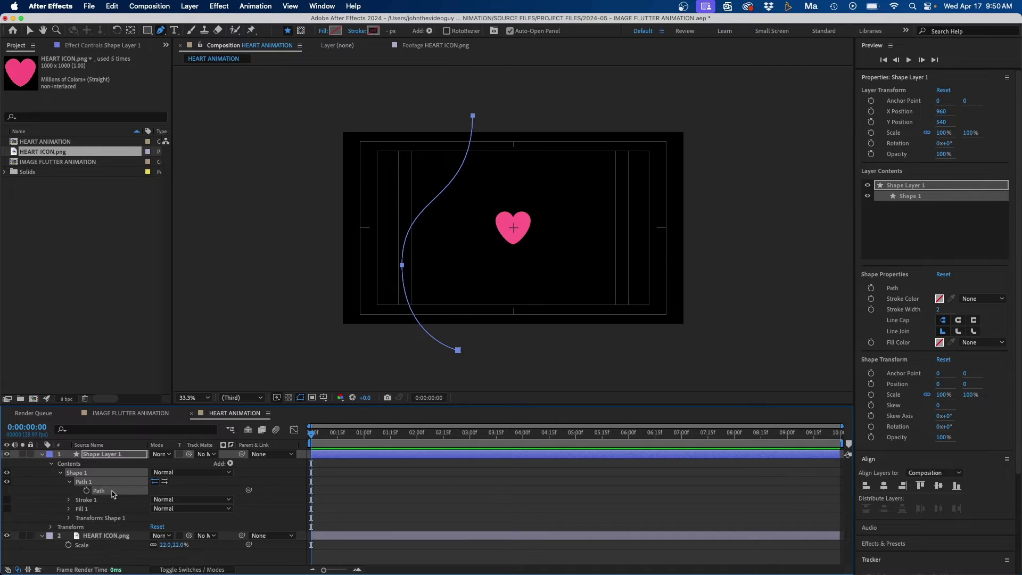
- Paste the S-curve into HEART ICON.png's Position as its motion path and preview it
{"action": "left_click", "coordinate": [106, 536]}
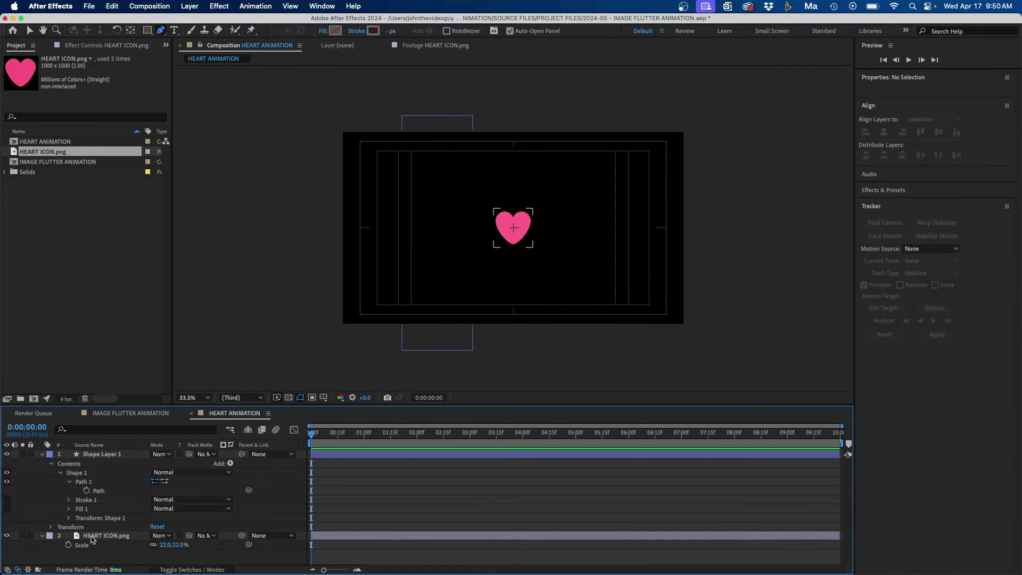
{"action": "key", "text": "p"}
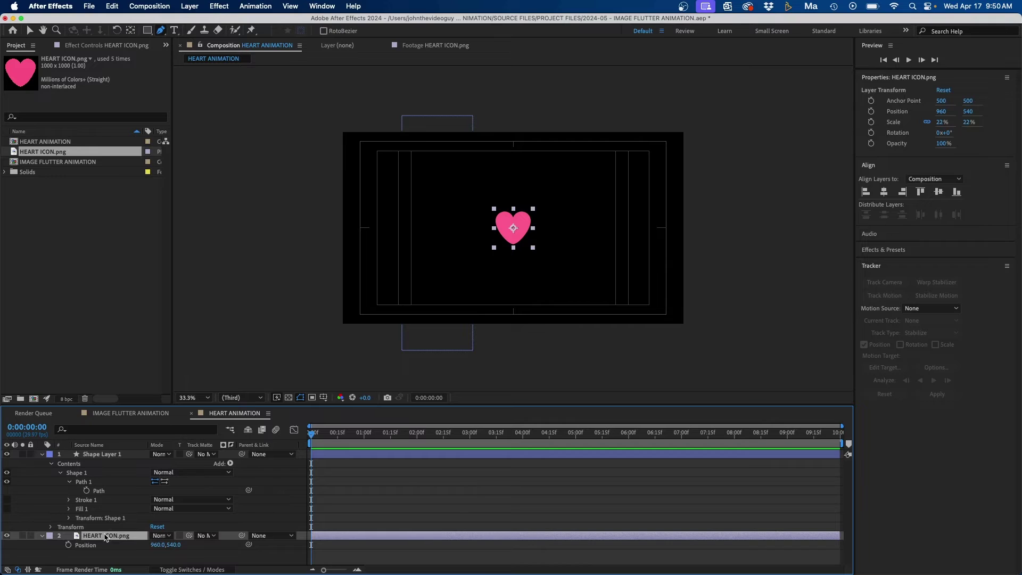
{"action": "left_click", "coordinate": [97, 549]}
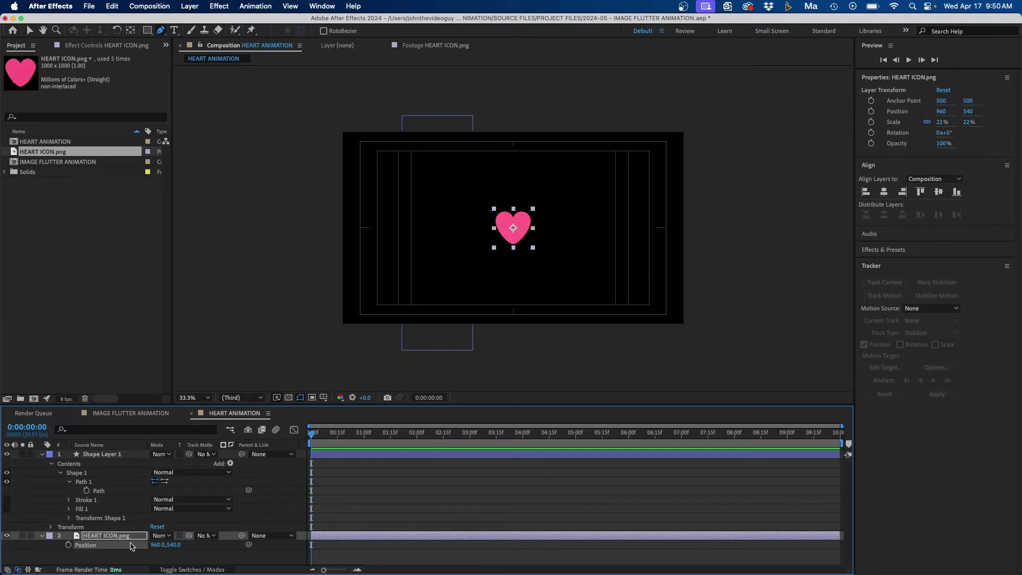
{"action": "key", "text": "super+v"}
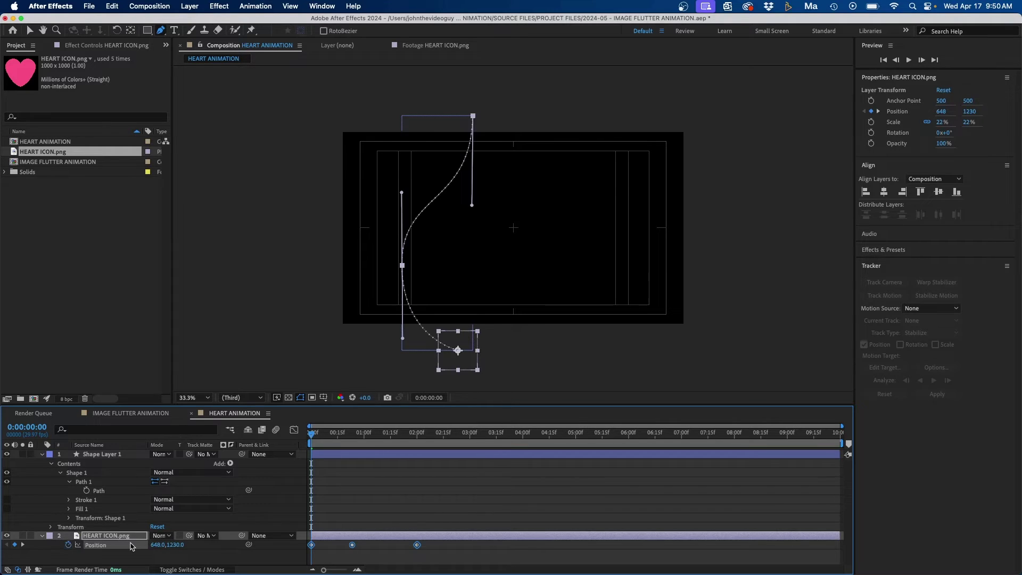
{"action": "left_click", "coordinate": [383, 495]}
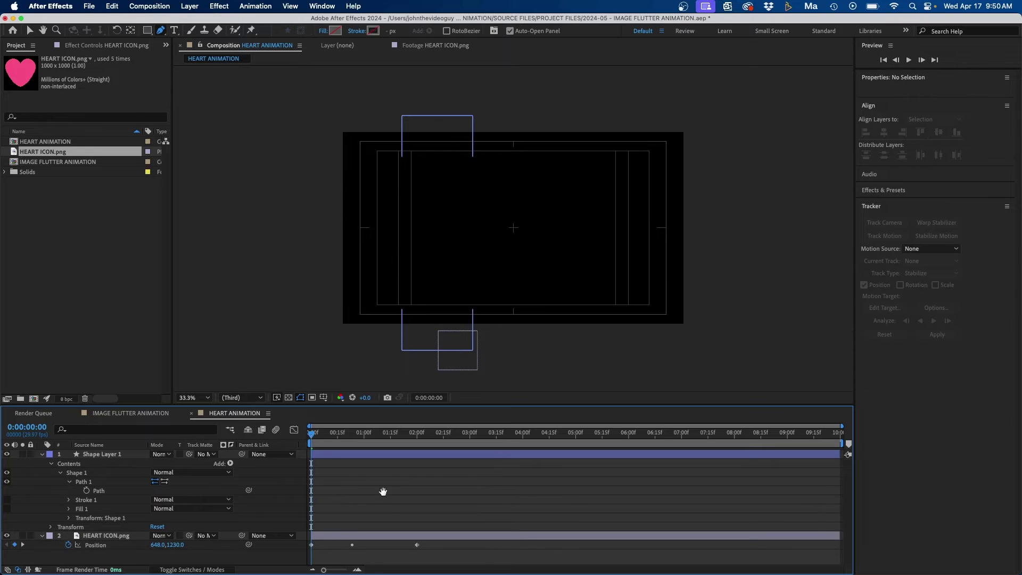
{"action": "key", "text": "space"}
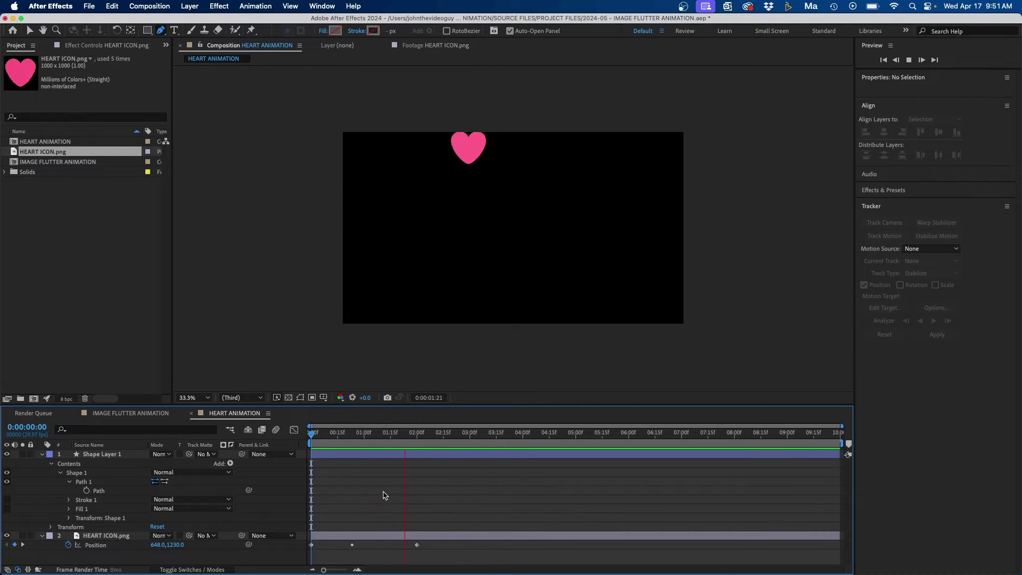
{"action": "key", "text": "space"}
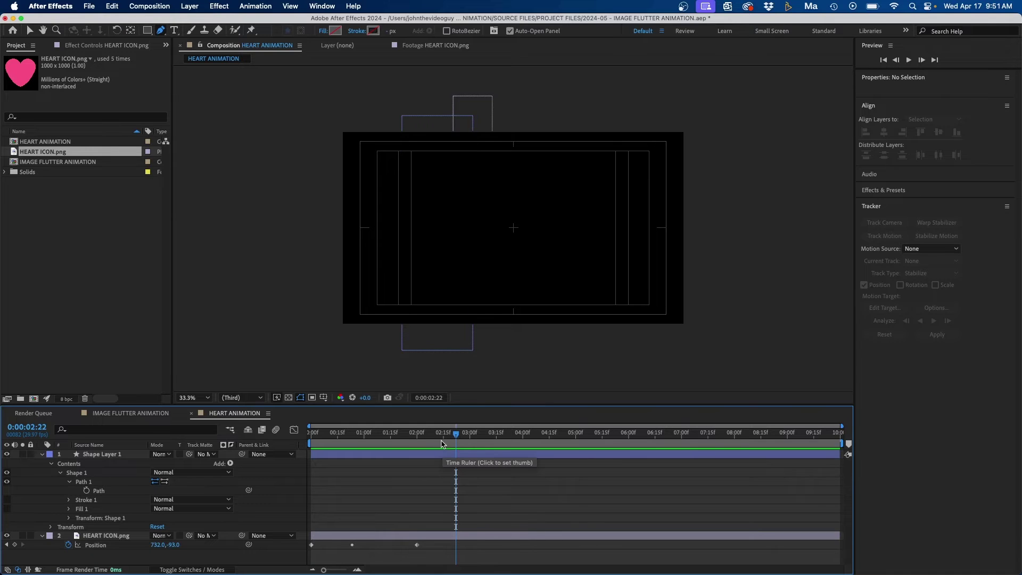
- Retime the Position keyframes so the heart rises more slowly, about 2.5 seconds
{"action": "left_click_drag", "start_coordinate": [417, 548], "coordinate": [351, 545]}
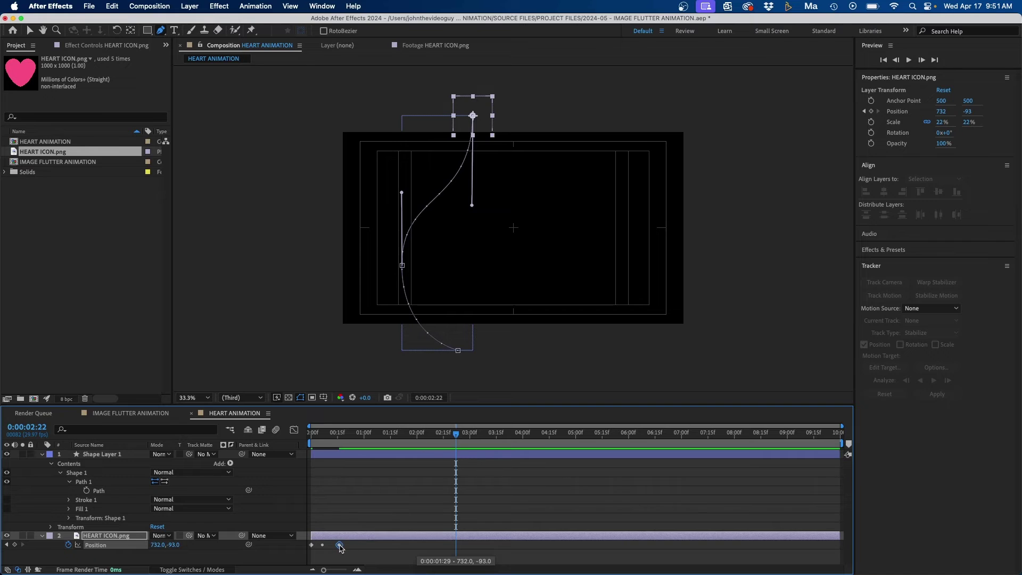
{"action": "left_click", "coordinate": [358, 438]}
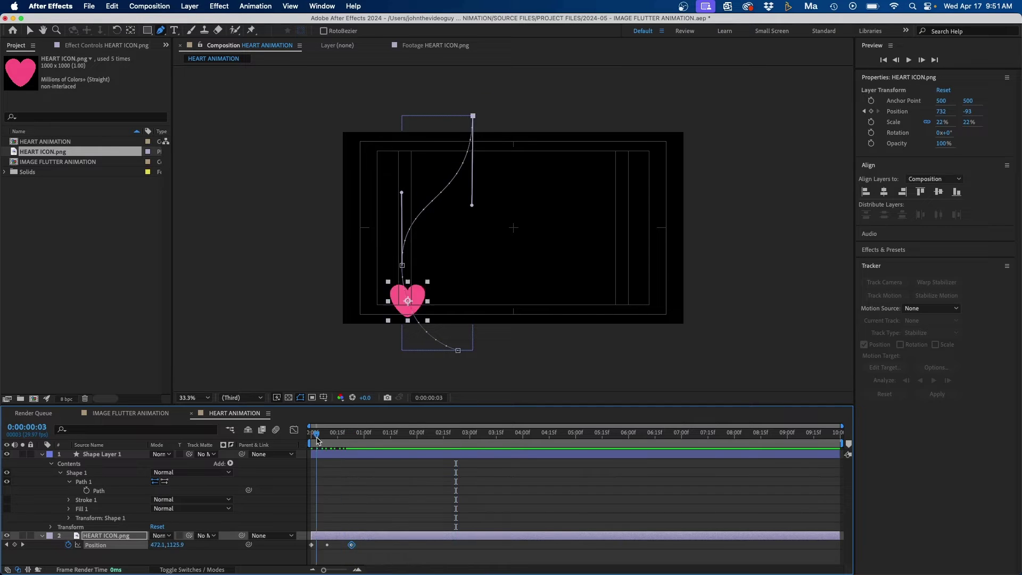
{"action": "key", "text": "space"}
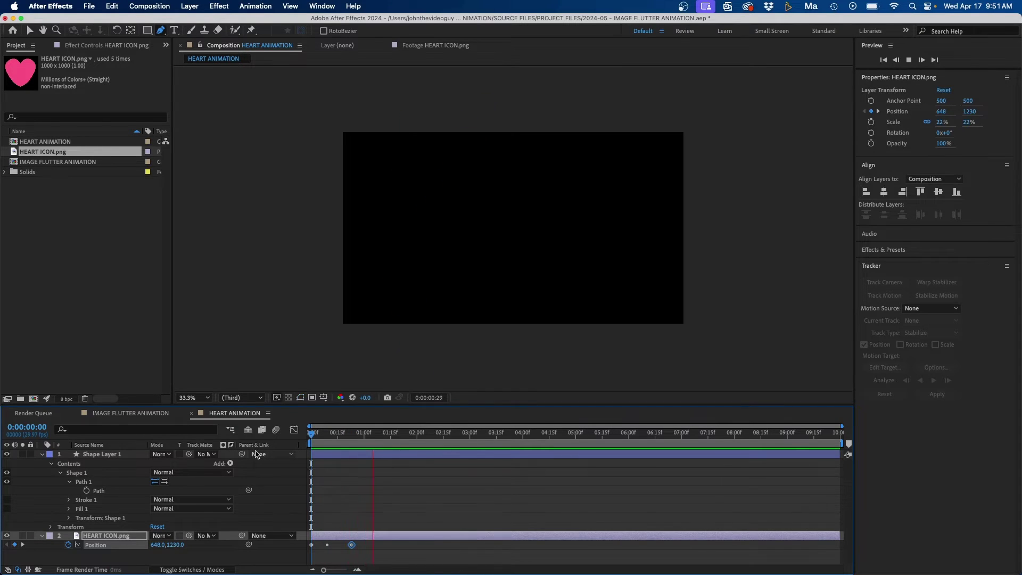
{"action": "left_click_drag", "start_coordinate": [351, 544], "coordinate": [517, 545]}
{"action": "key", "text": "Home"}
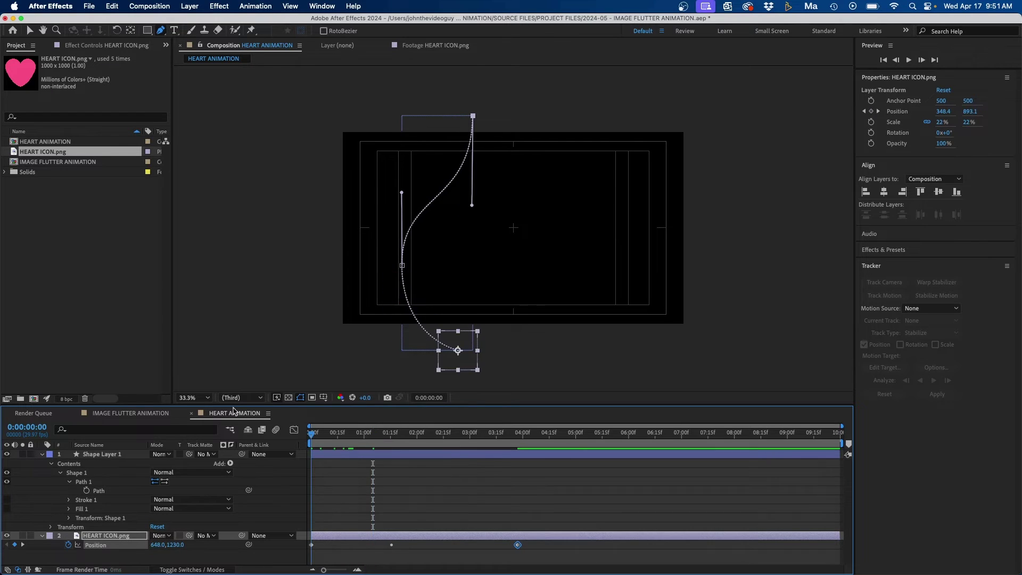
{"action": "key", "text": "space"}
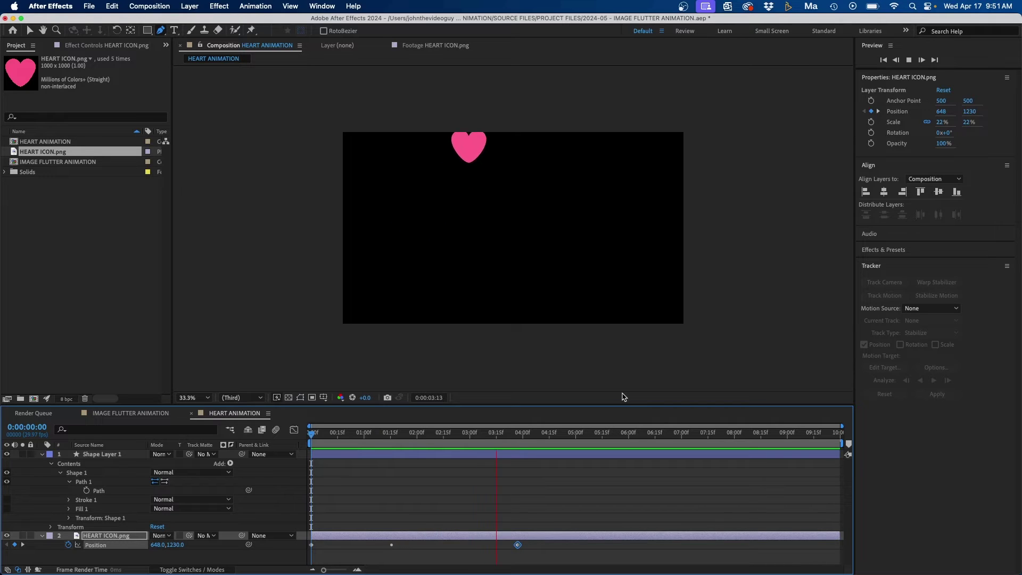
{"action": "key", "text": "space"}
- Replay and scrub the motion to check the heart nearing the top
{"action": "left_click", "coordinate": [471, 435]}
{"action": "left_click_drag", "start_coordinate": [471, 435], "coordinate": [164, 382]}
{"action": "key", "text": "space"}
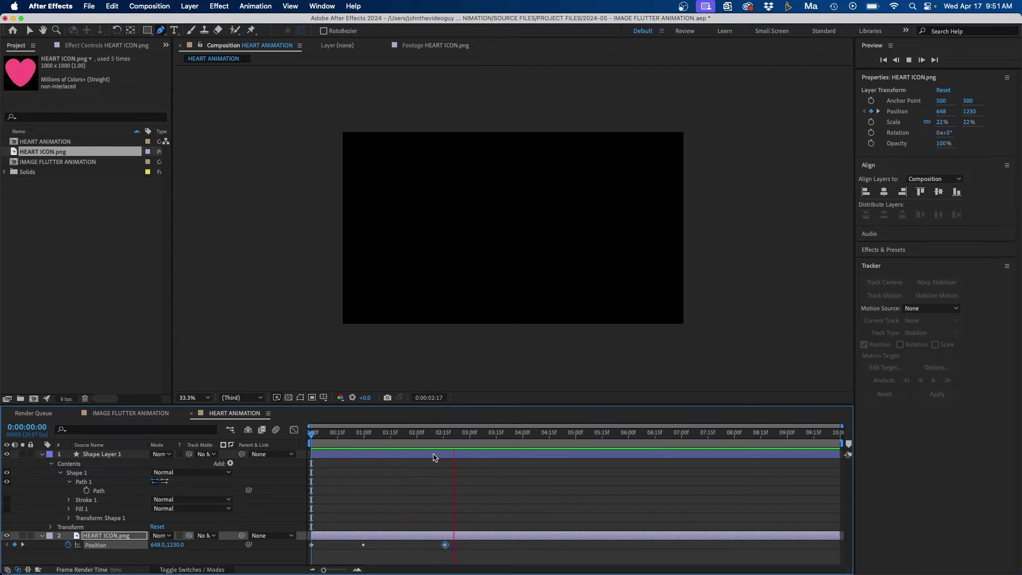
{"action": "left_click_drag", "start_coordinate": [418, 435], "coordinate": [405, 438]}
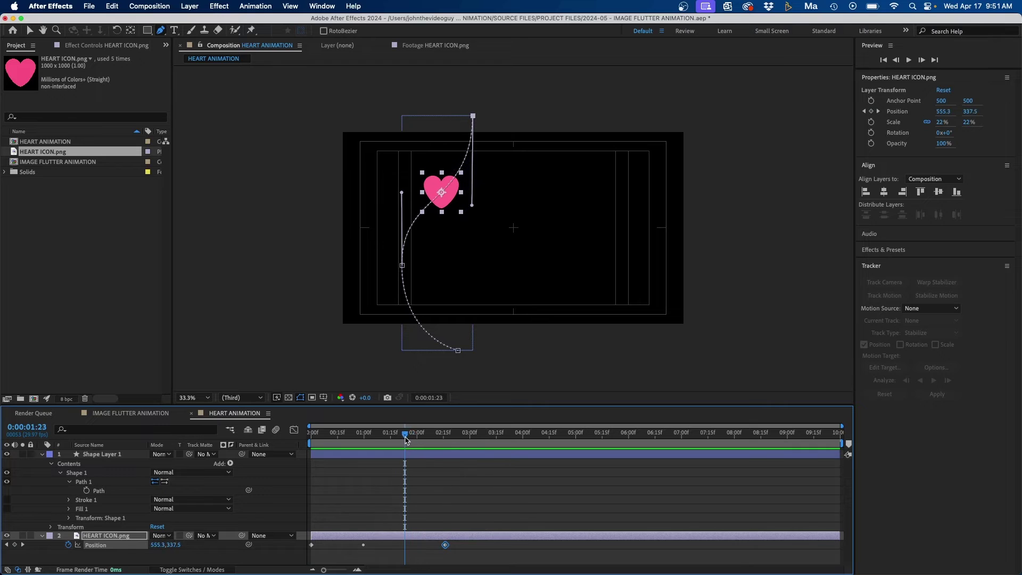
{"action": "left_click", "coordinate": [434, 527]}
- Keyframe the heart's Opacity at 100% at 1:23 and 0% at 2:06
{"action": "left_click", "coordinate": [424, 538]}
{"action": "key", "text": "t"}
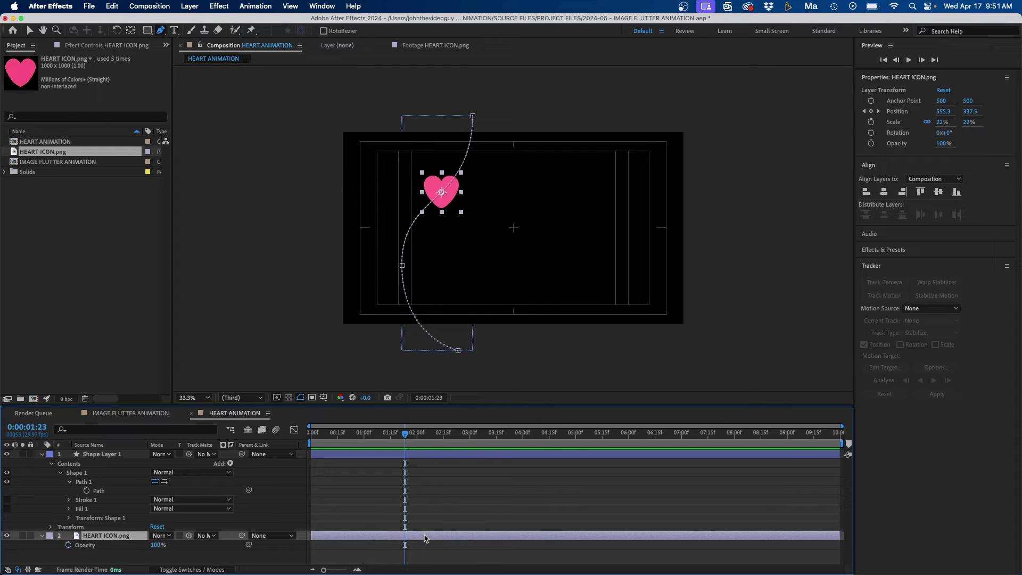
{"action": "left_click", "coordinate": [68, 545]}
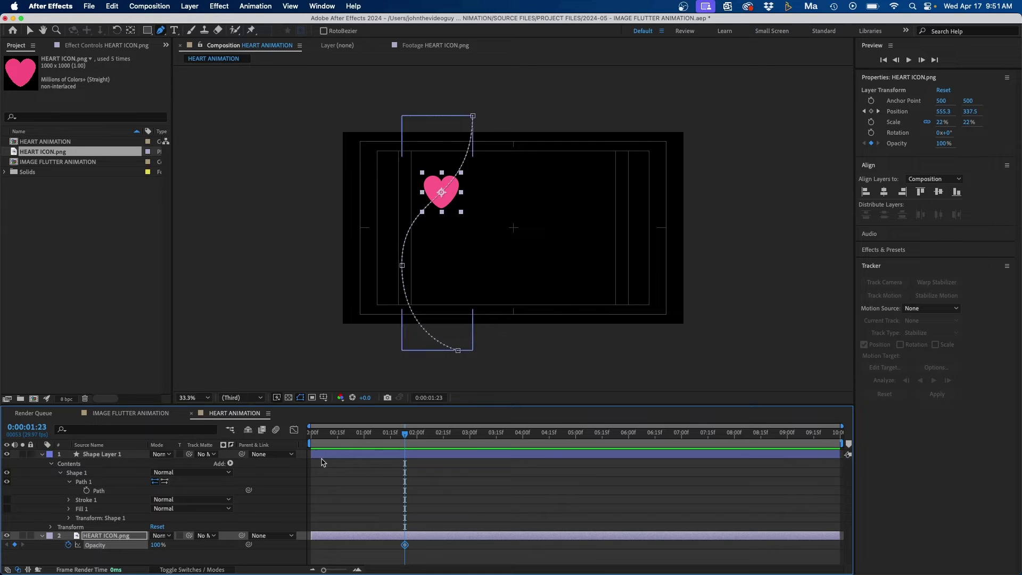
{"action": "left_click", "coordinate": [431, 435]}
{"action": "left_click_drag", "start_coordinate": [430, 435], "coordinate": [428, 436]}
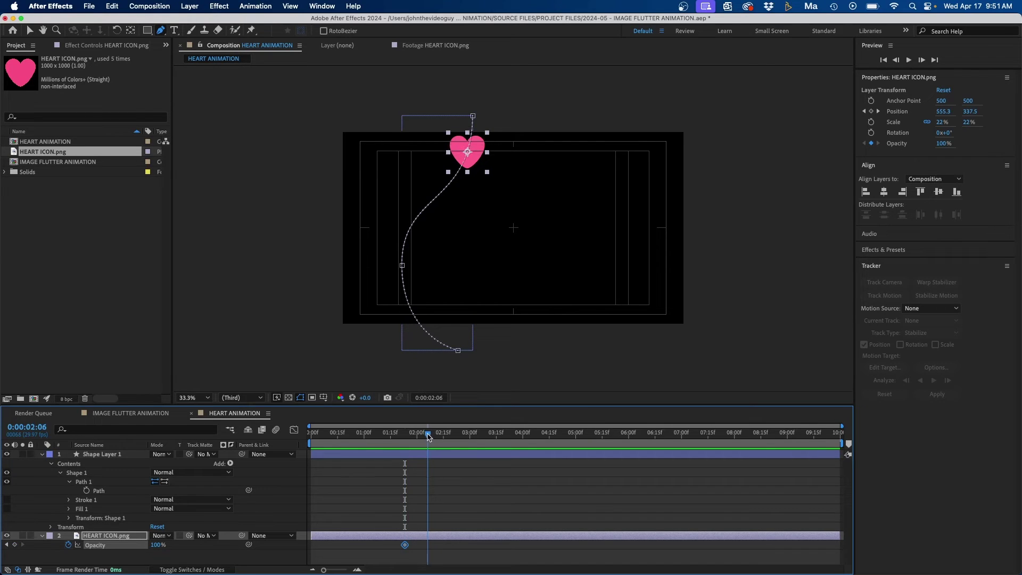
{"action": "left_click", "coordinate": [158, 544]}
{"action": "type", "text": "0"}
{"action": "key", "text": "Return"}
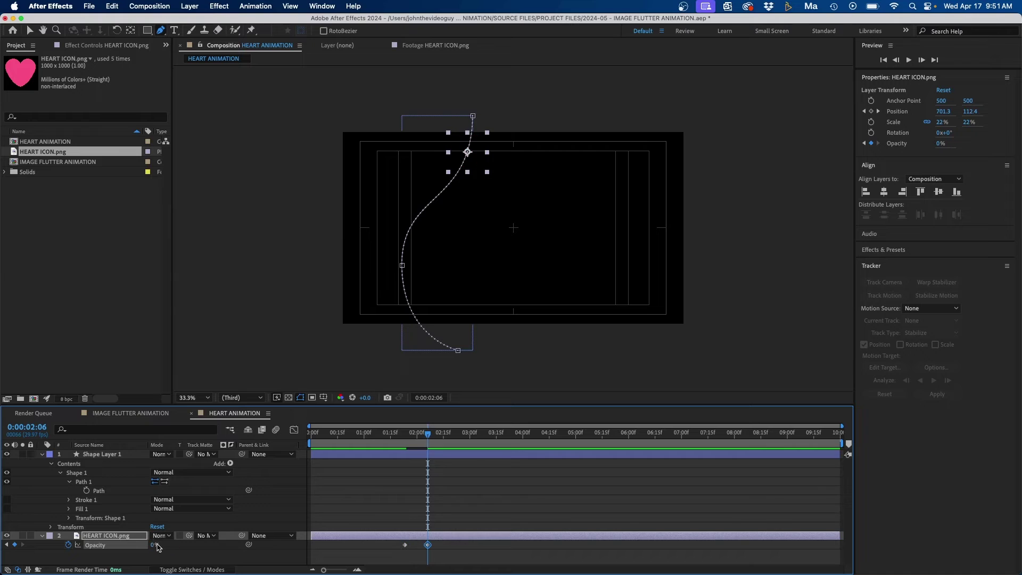
- Preview the fade-out and show only keyframed properties for both layers
{"action": "left_click", "coordinate": [389, 435]}
{"action": "key", "text": "space"}
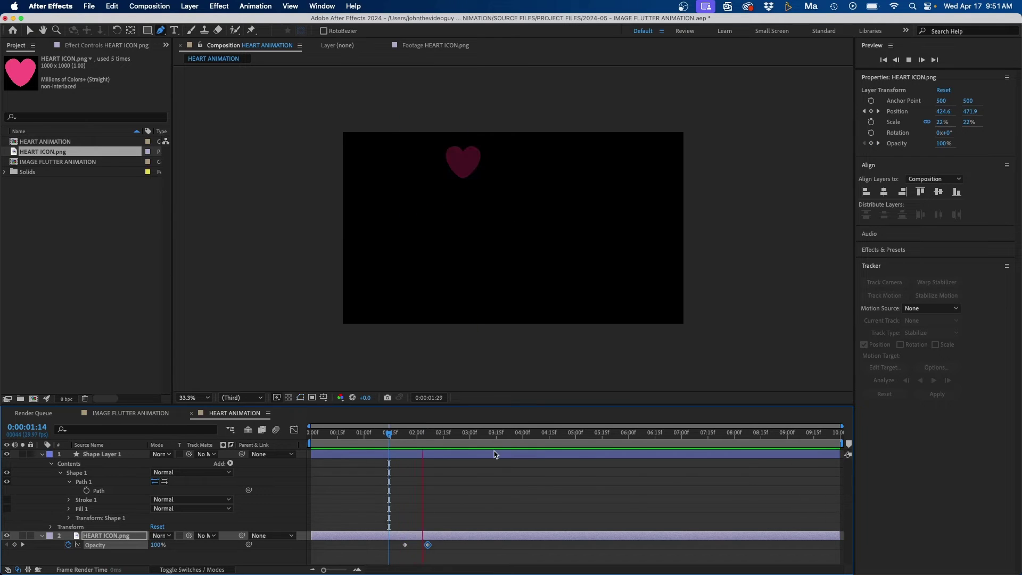
{"action": "key", "text": "ctrl+a"}
{"action": "key", "text": "u"}
{"action": "key", "text": "F2"}
{"action": "key", "text": "Home"}
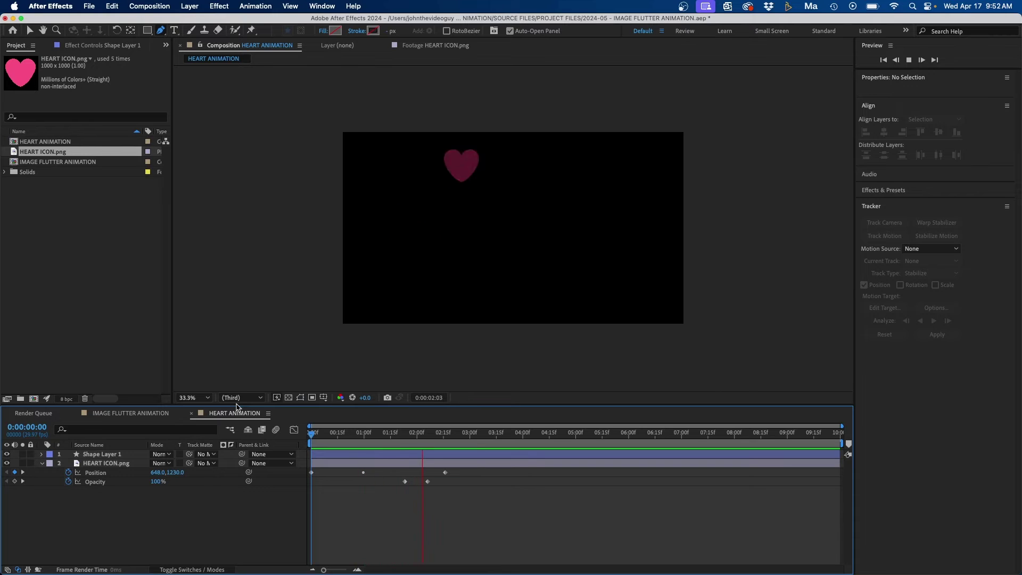
- Preview IMAGE FLUTTER ANIMATION and reveal its four hearts' Position and Opacity keyframes
{"action": "key", "text": "space"}
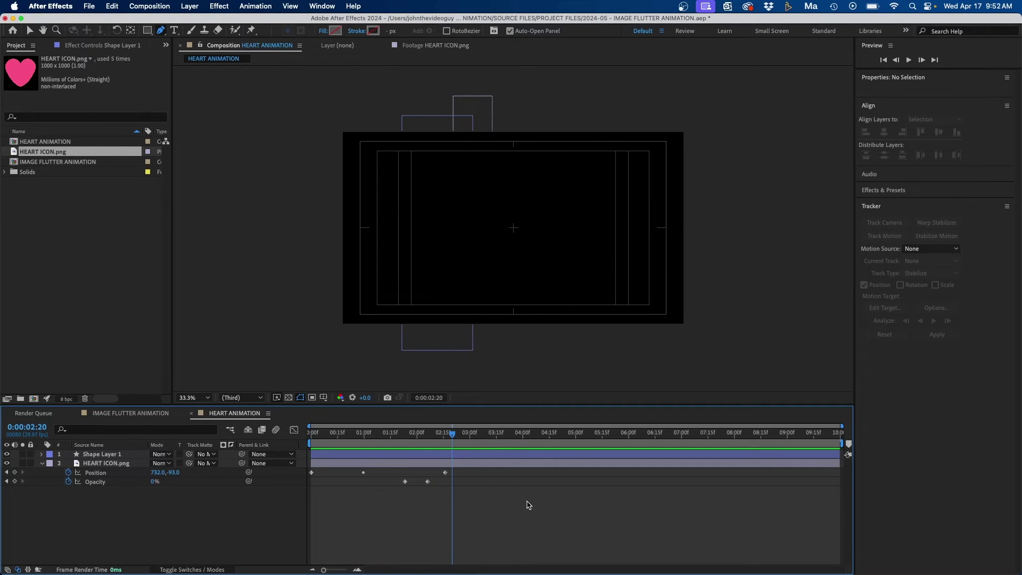
{"action": "left_click", "coordinate": [130, 413]}
{"action": "key", "text": "space"}
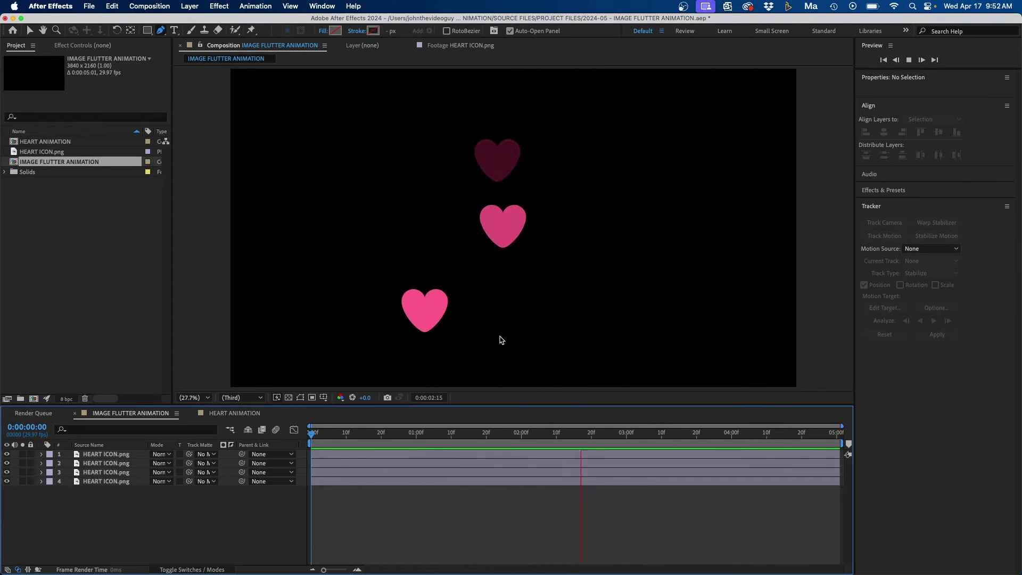
{"action": "key", "text": "space"}
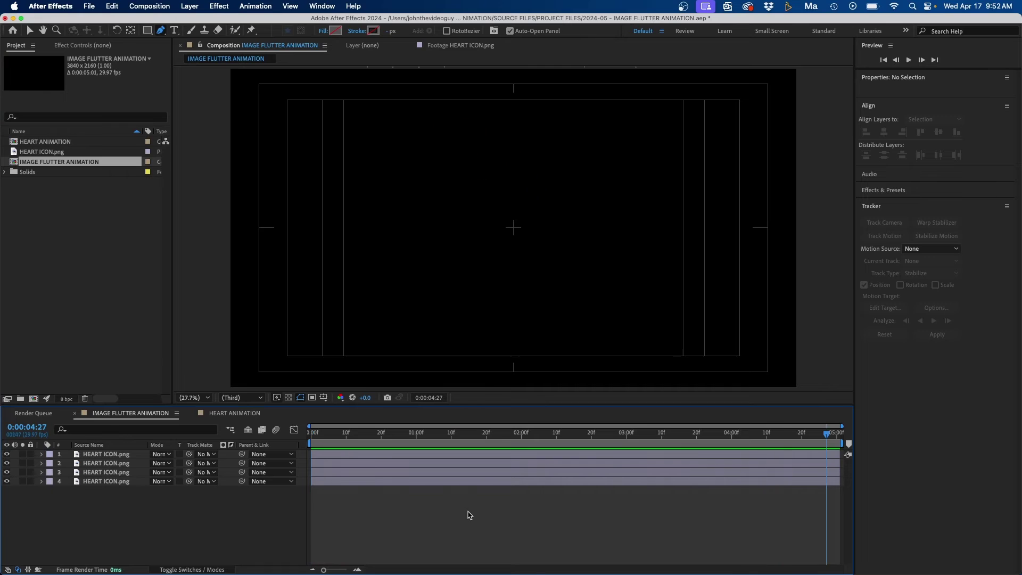
{"action": "key", "text": "u"}
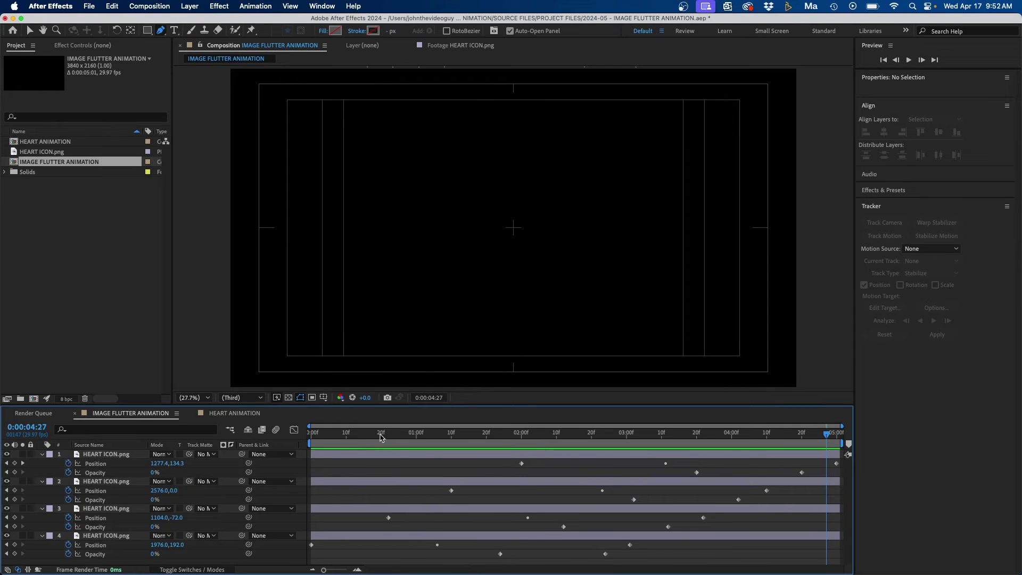
{"action": "left_click_drag", "start_coordinate": [381, 437], "coordinate": [586, 424]}
{"action": "key", "text": "space"}
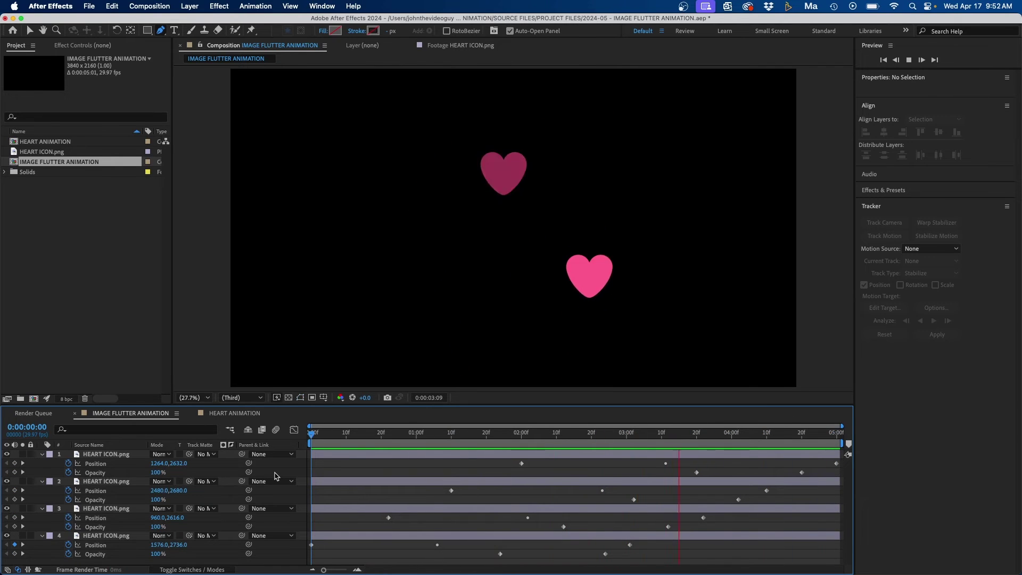
{"action": "left_click", "coordinate": [234, 413]}
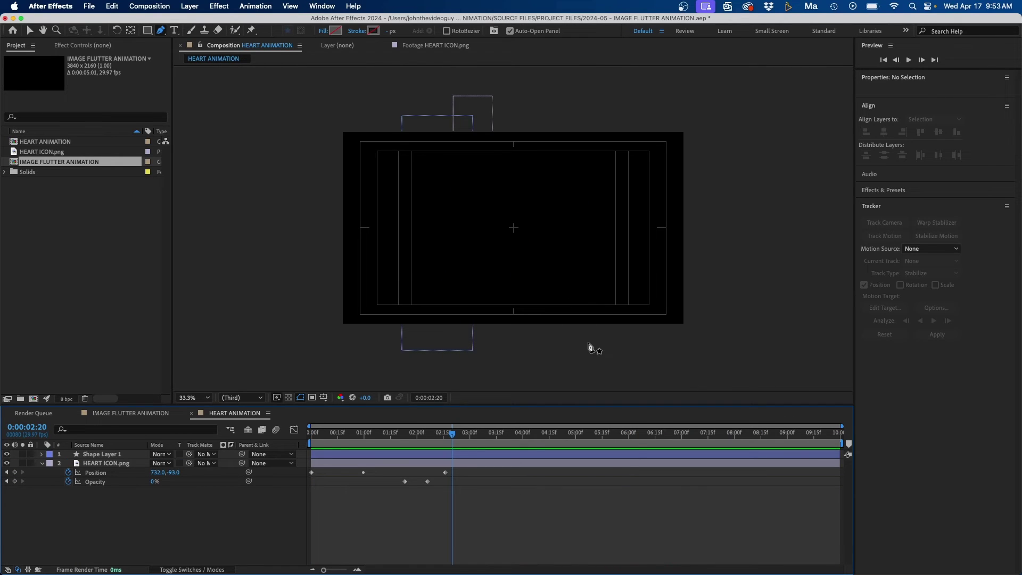
- Select Shape Layer 1 and draw a new three-point curve rising above the frame
{"action": "left_click", "coordinate": [99, 455]}
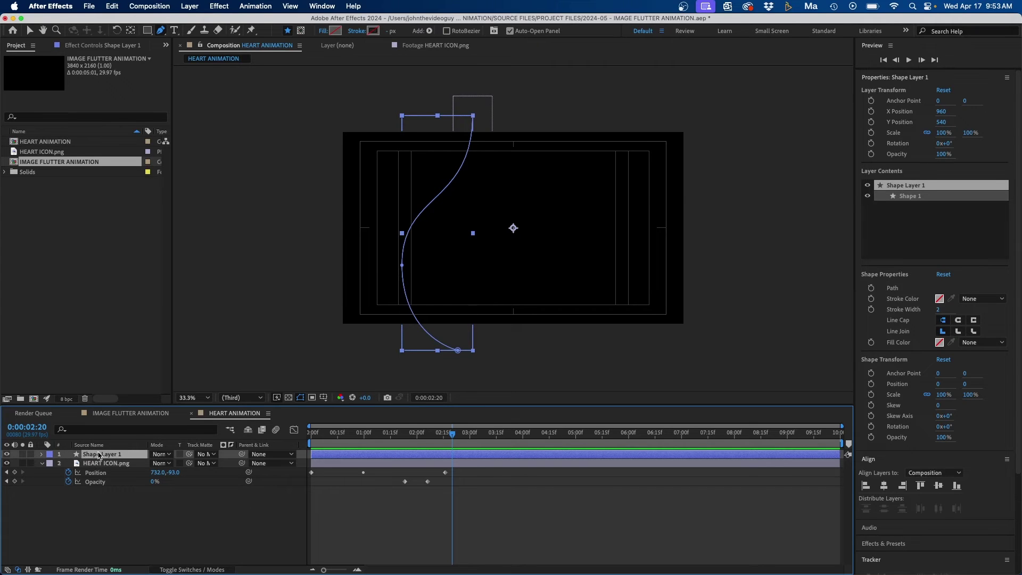
{"action": "left_click", "coordinate": [582, 336]}
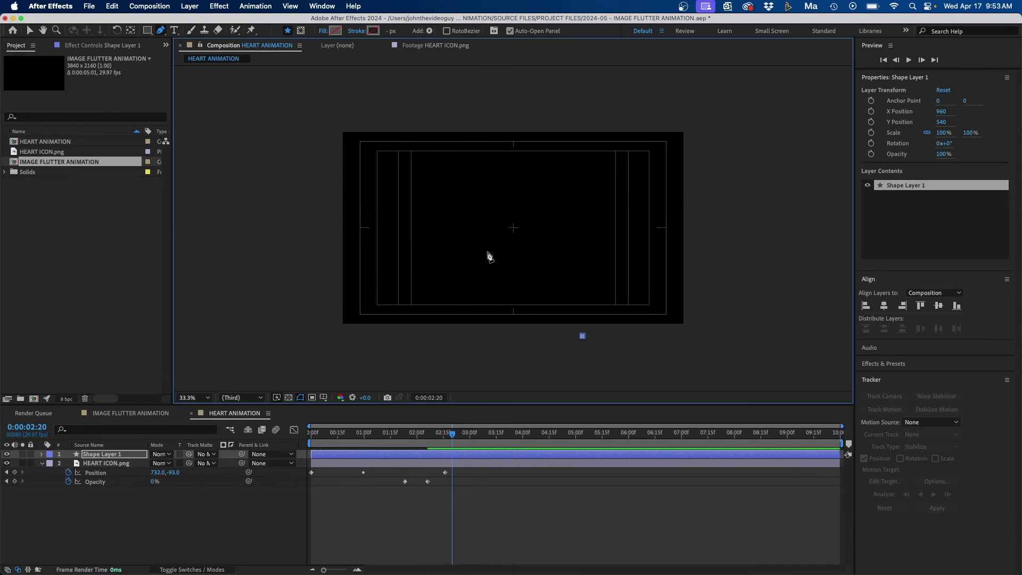
{"action": "left_click_drag", "start_coordinate": [481, 237], "coordinate": [485, 172]}
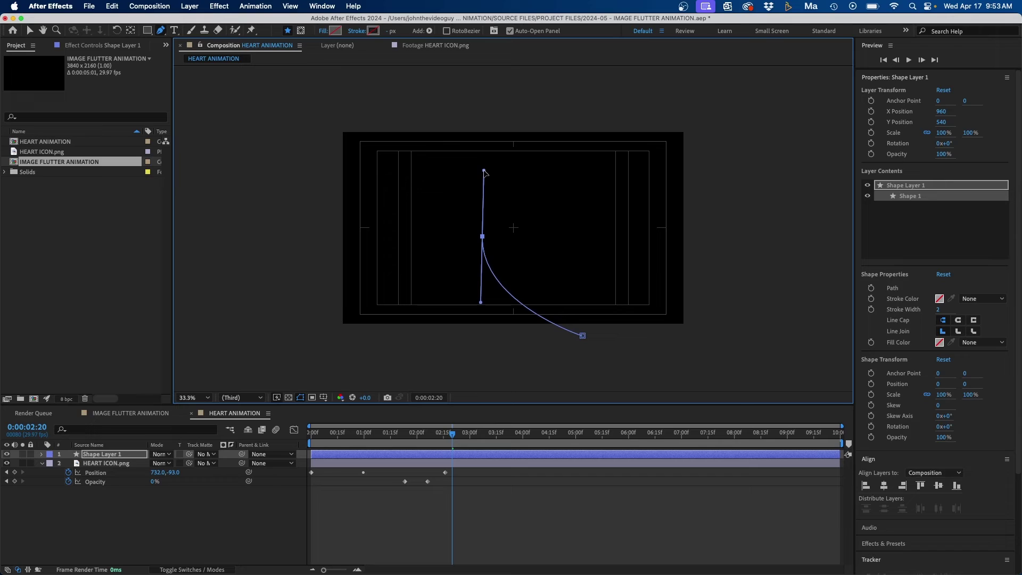
{"action": "left_click_drag", "start_coordinate": [594, 98], "coordinate": [594, 23]}
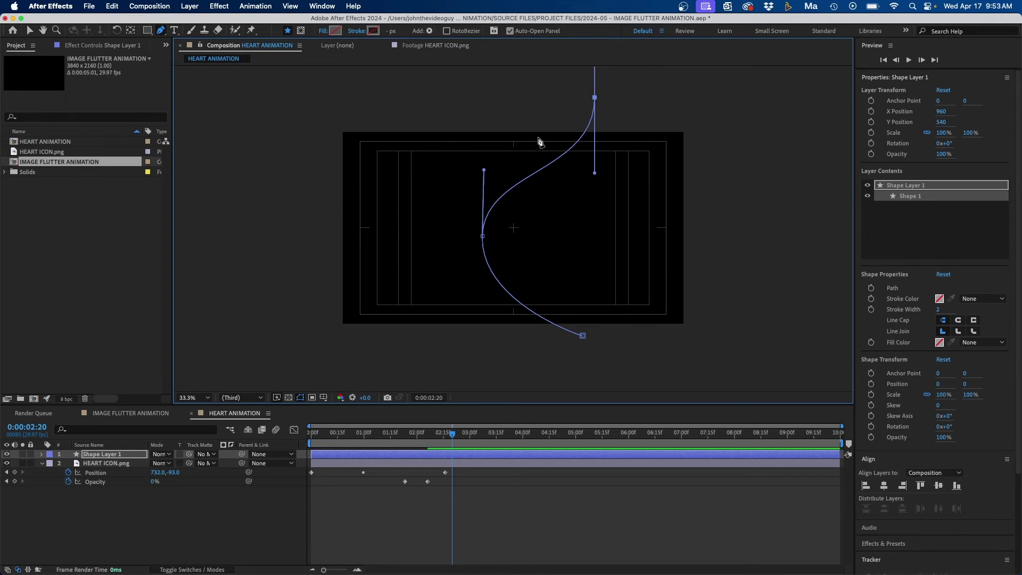
- Push the middle point right and shift both end points left to bow the curve rightward
{"action": "key", "text": "v"}
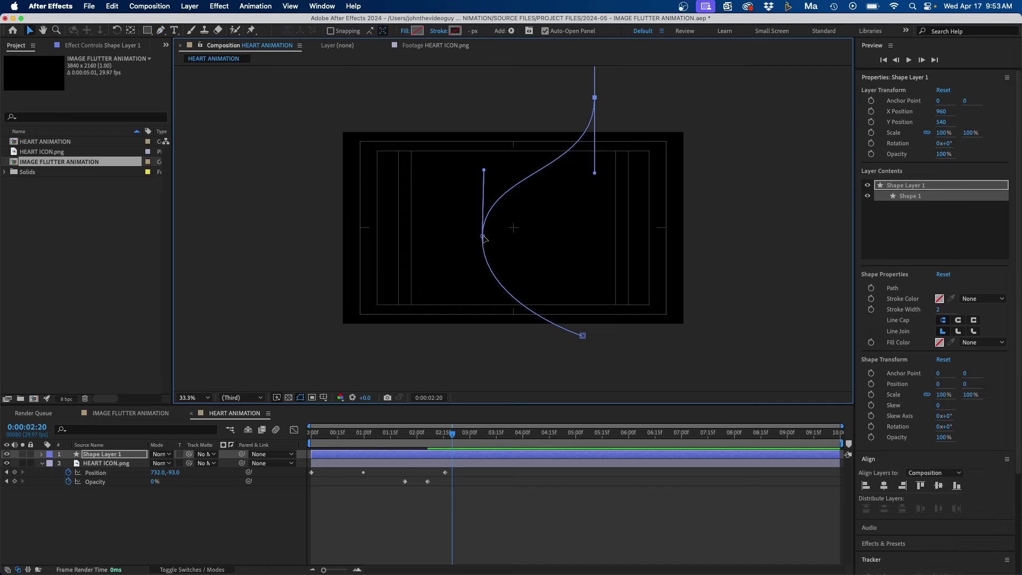
{"action": "left_click_drag", "start_coordinate": [483, 237], "coordinate": [567, 236]}
{"action": "left_click_drag", "start_coordinate": [583, 335], "coordinate": [492, 357]}
{"action": "left_click_drag", "start_coordinate": [595, 98], "coordinate": [486, 92]}
{"action": "left_click_drag", "start_coordinate": [493, 358], "coordinate": [483, 363]}
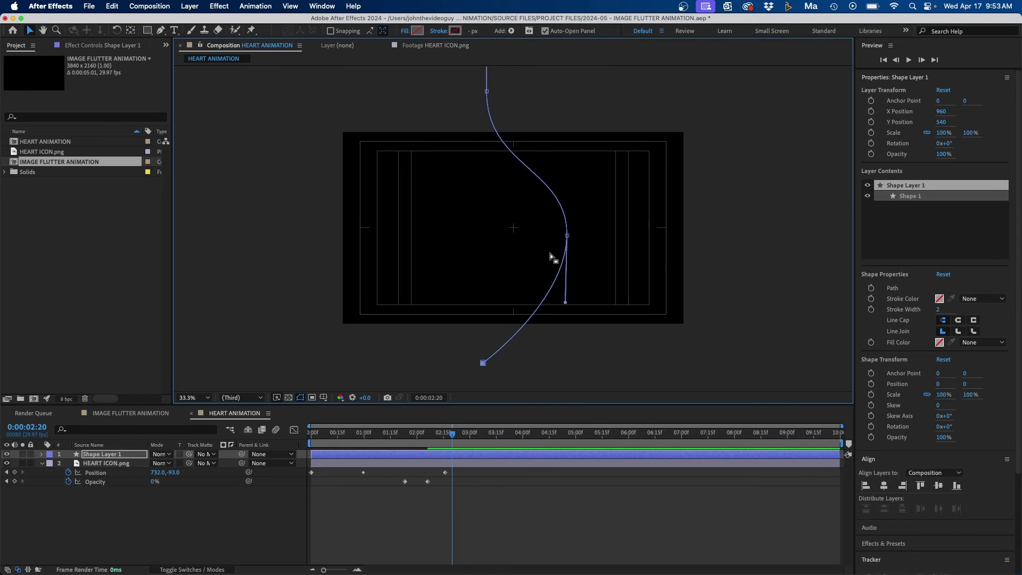
{"action": "left_click_drag", "start_coordinate": [568, 238], "coordinate": [564, 245]}
- Duplicate HEART ICON.png with Cmd+D and clear the top copy's Position keyframes
{"action": "left_click", "coordinate": [144, 490]}
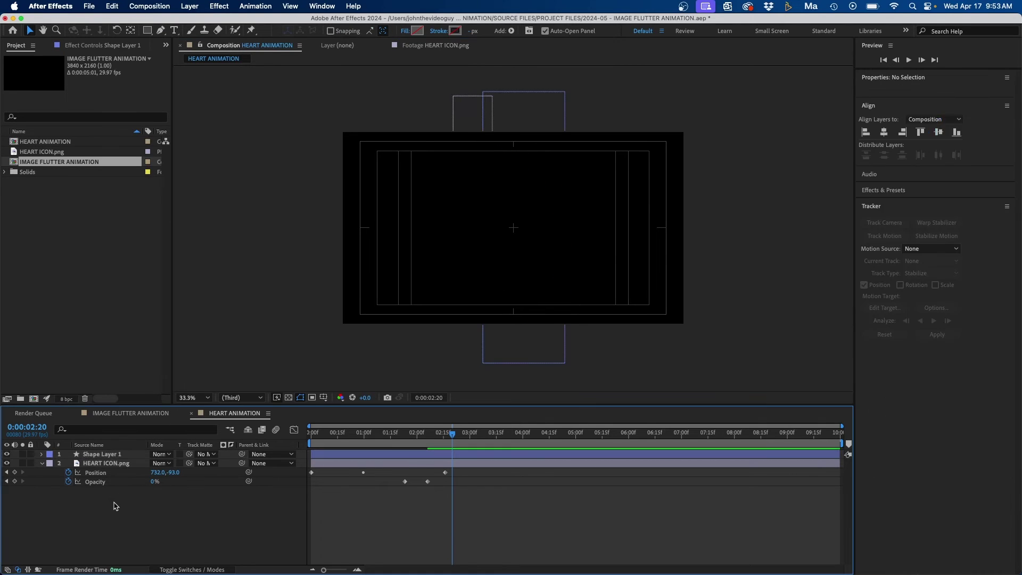
{"action": "left_click", "coordinate": [110, 463]}
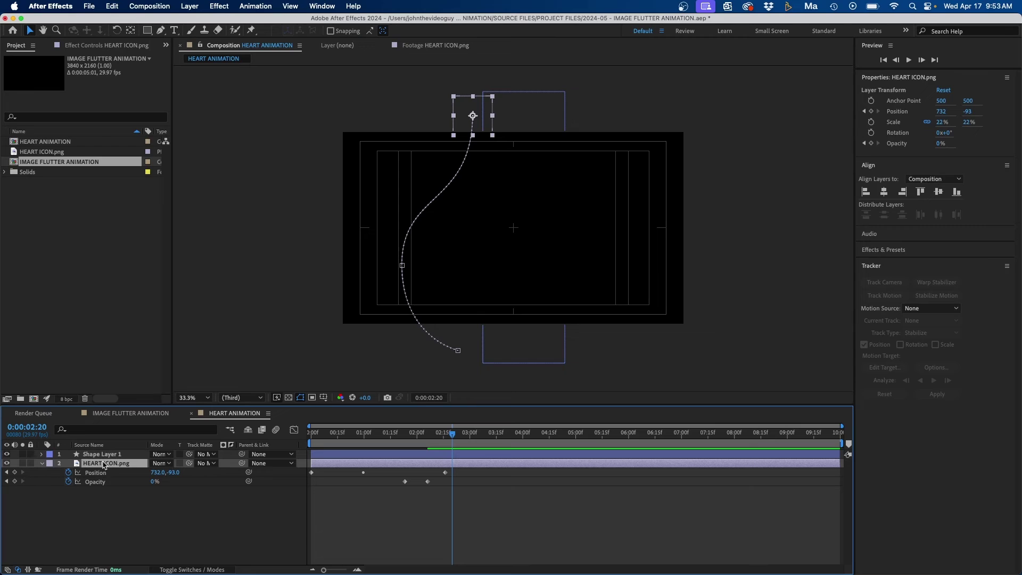
{"action": "key", "text": "super+d"}
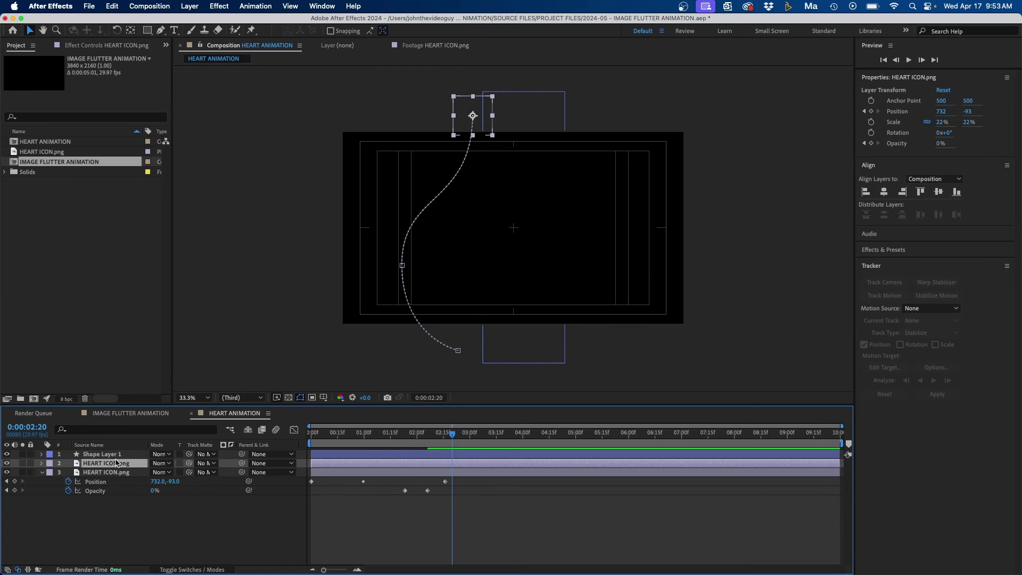
{"action": "key", "text": "u"}
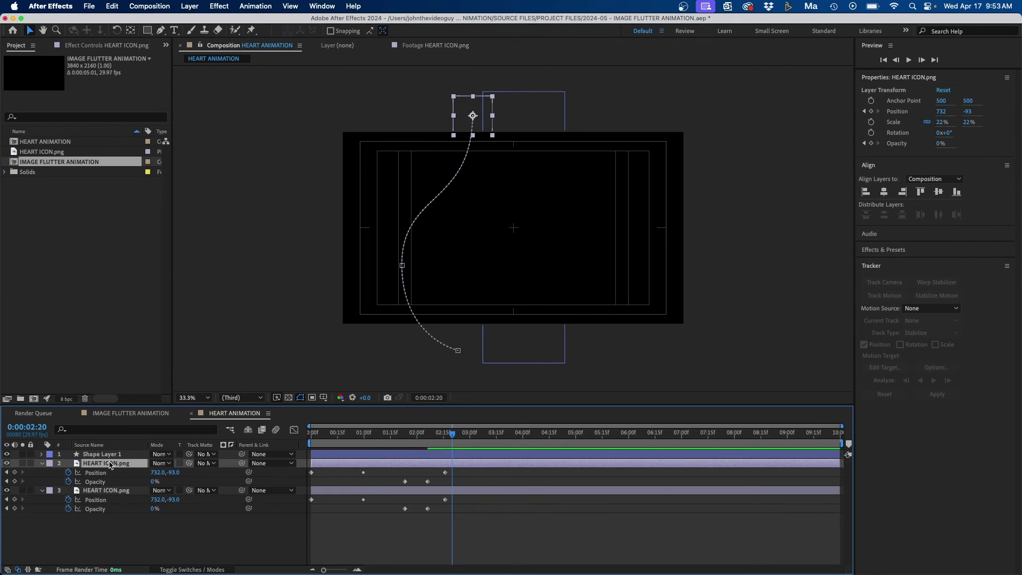
{"action": "left_click", "coordinate": [68, 473]}
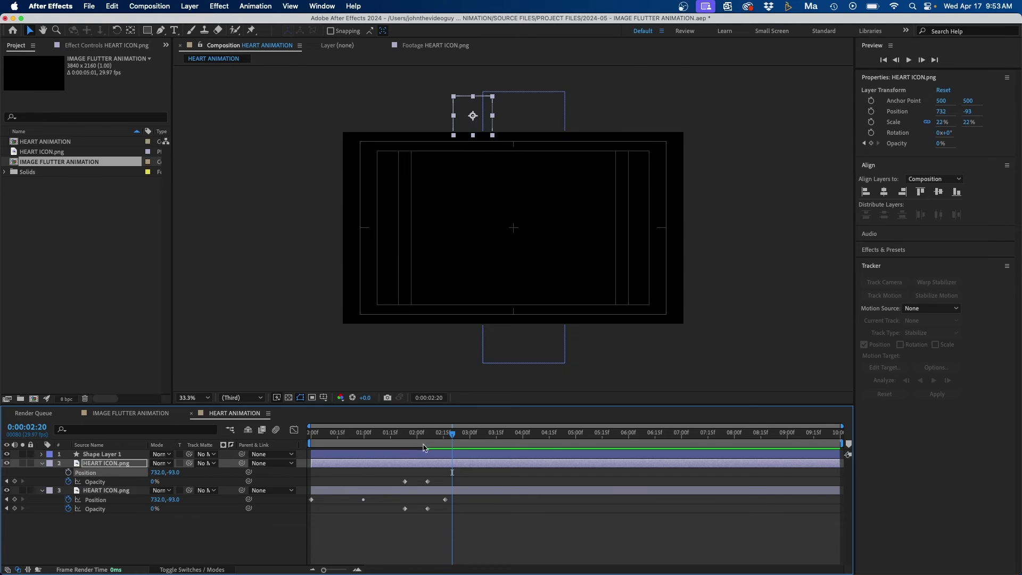
{"action": "left_click_drag", "start_coordinate": [424, 435], "coordinate": [311, 435]}
- Expand Shape Layer 1 down to Path 1 and copy the new curve's Path property
{"action": "left_click", "coordinate": [112, 456]}
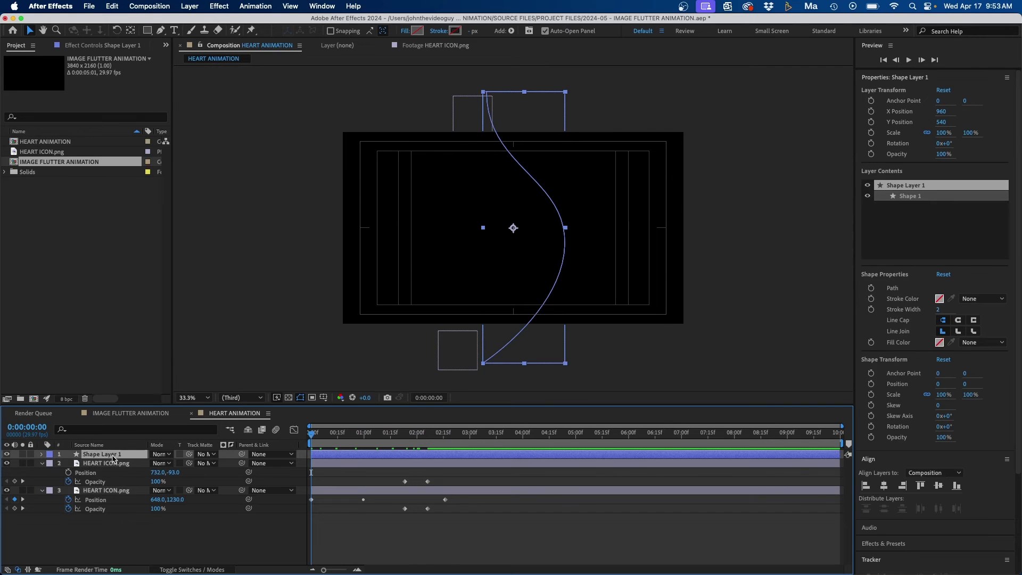
{"action": "left_click", "coordinate": [41, 455]}
{"action": "left_click", "coordinate": [47, 464]}
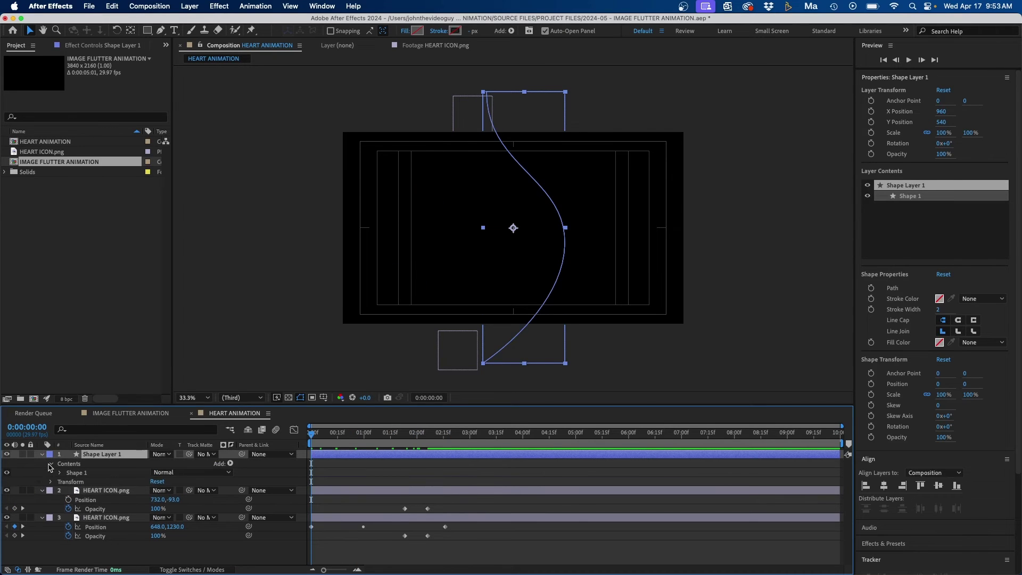
{"action": "left_click", "coordinate": [60, 472]}
{"action": "left_click", "coordinate": [69, 482]}
{"action": "left_click", "coordinate": [132, 490]}
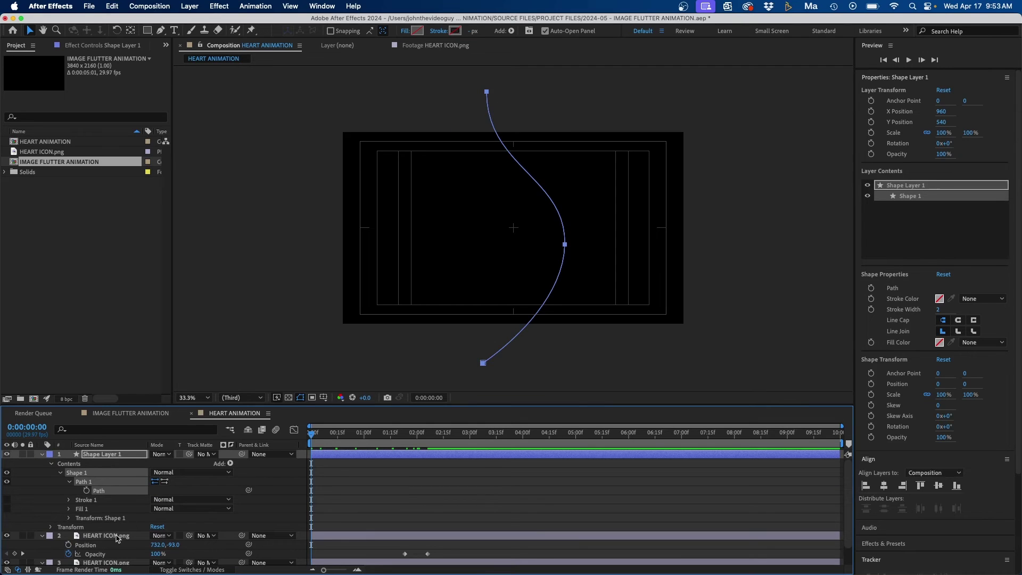
- Paste the curve into the heart copy's Position as its motion path and preview it
{"action": "left_click", "coordinate": [86, 545]}
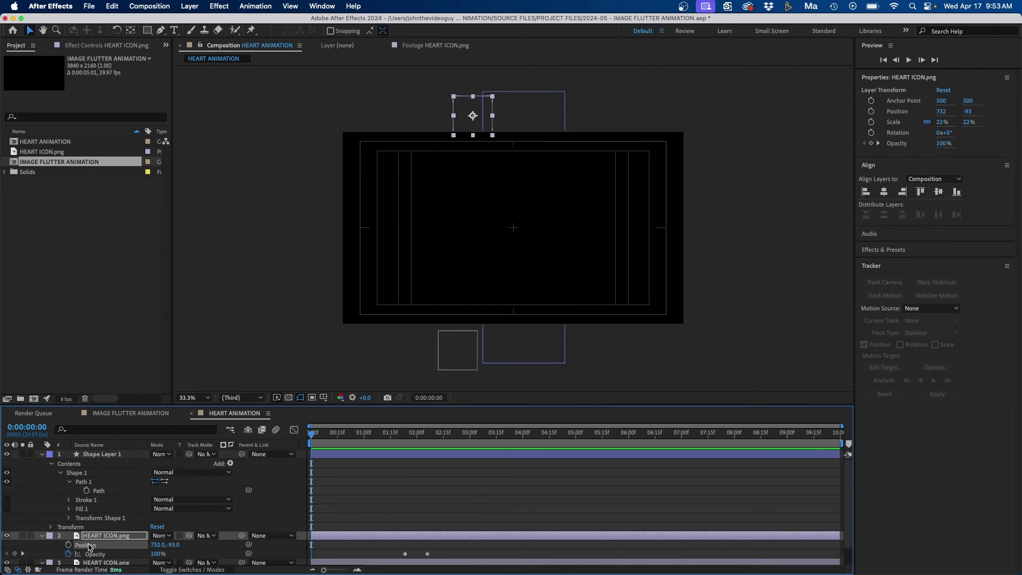
{"action": "key", "text": "super+v"}
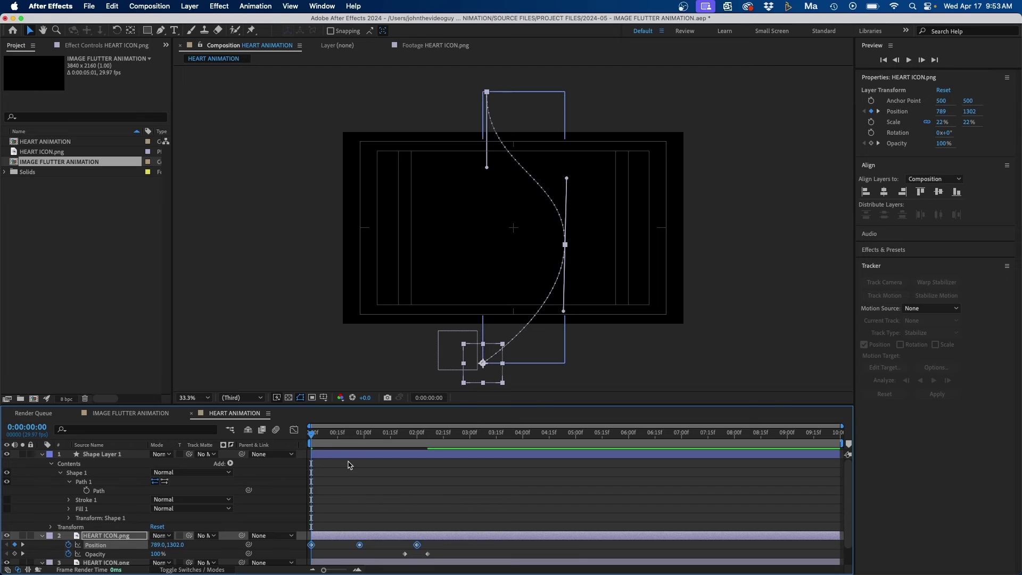
{"action": "key", "text": "space"}
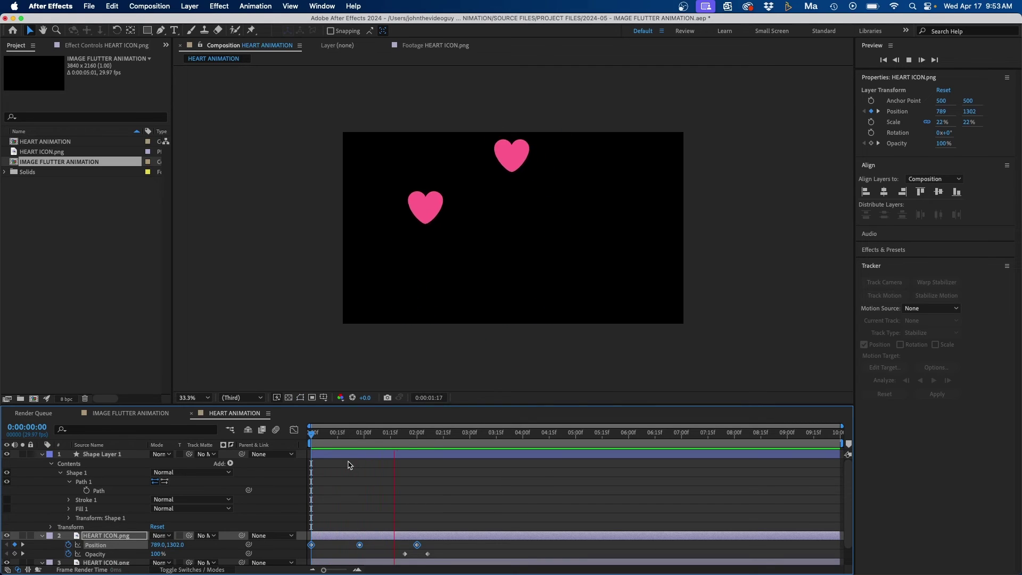
{"action": "key", "text": "space"}
{"action": "scroll", "coordinate": [315, 528], "scroll_direction": "down", "scroll_amount": 2}
- Shift the heart copy's keyframes later so its fade ends near 0:00:02:29, then preview from the start
{"action": "left_click_drag", "start_coordinate": [313, 525], "coordinate": [346, 525]}
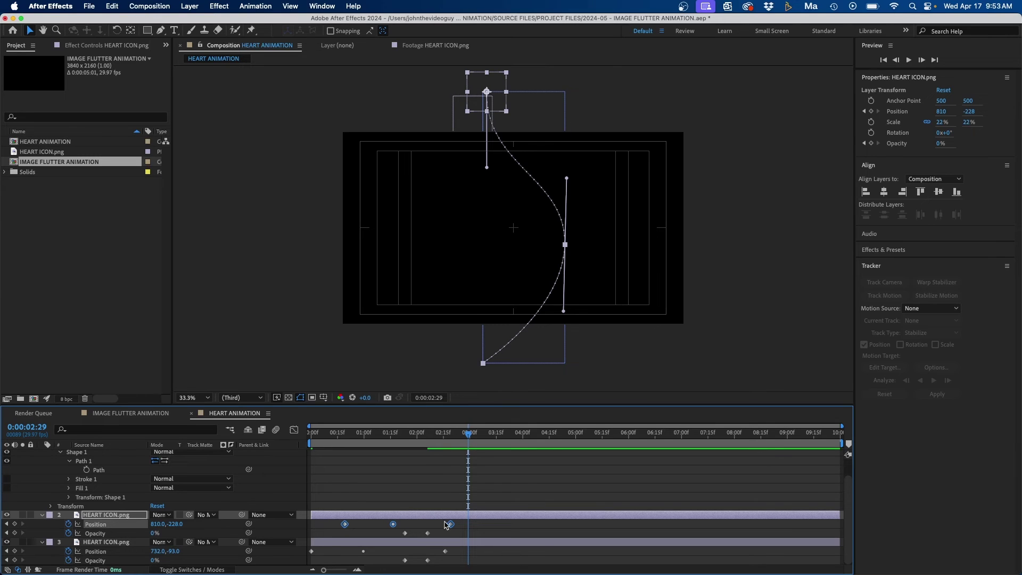
{"action": "left_click", "coordinate": [460, 531]}
{"action": "mouse_move", "coordinate": [446, 524]}
{"action": "left_mouse_down"}
{"action": "mouse_move", "coordinate": [488, 528]}
{"action": "mouse_move", "coordinate": [395, 542]}
{"action": "mouse_move", "coordinate": [448, 533]}
{"action": "left_mouse_up"}
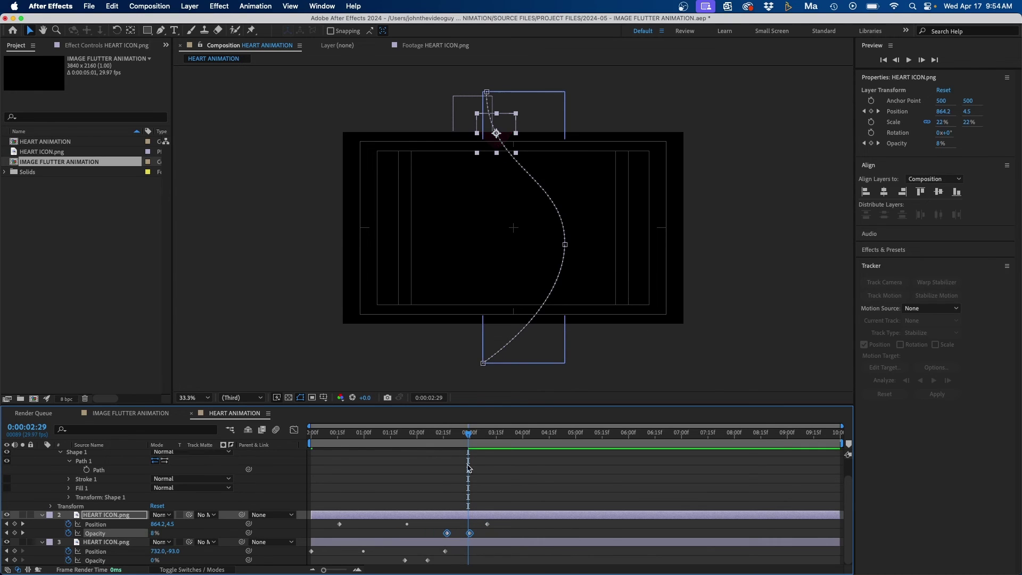
{"action": "key", "text": "Home"}
{"action": "key", "text": "space"}
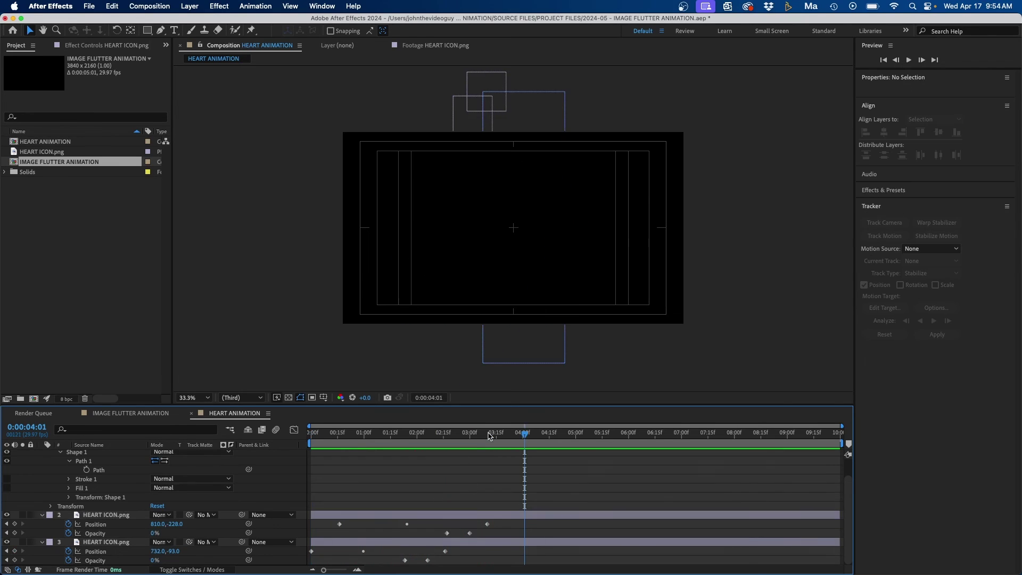
{"action": "left_click", "coordinate": [252, 457]}
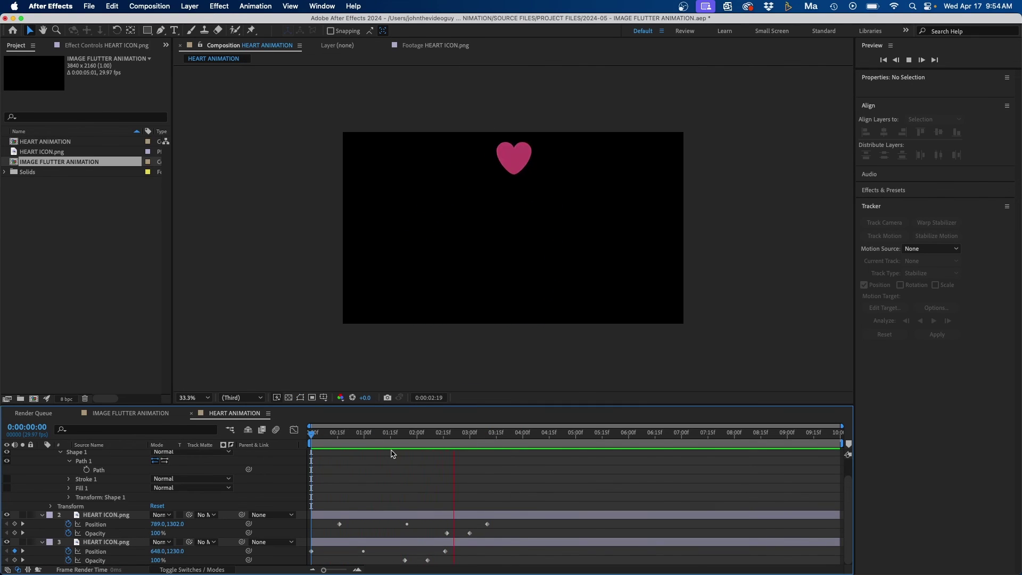
{"action": "key", "text": "space"}
{"action": "left_click_drag", "start_coordinate": [393, 440], "coordinate": [291, 475]}
{"action": "key", "text": "space"}
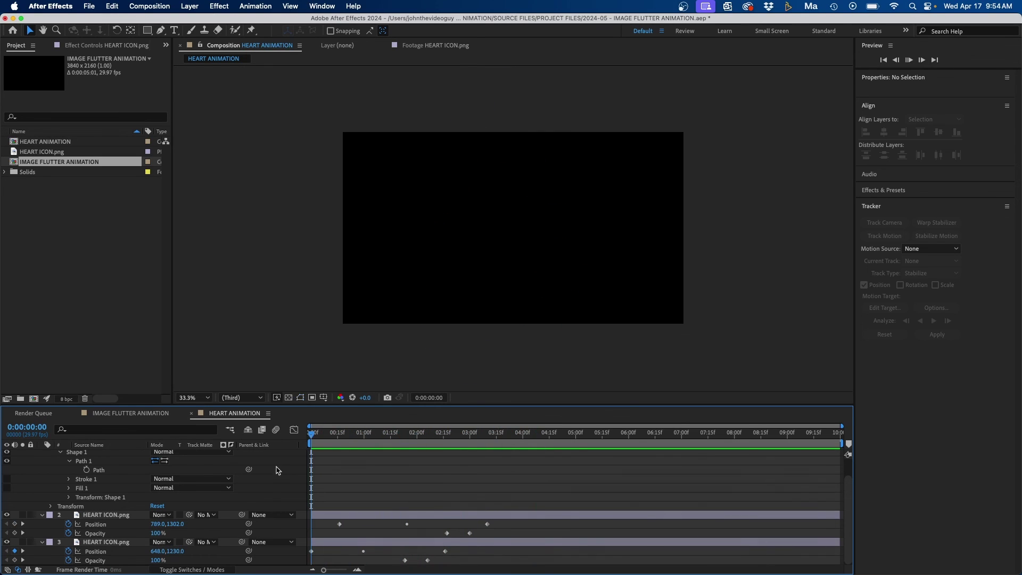